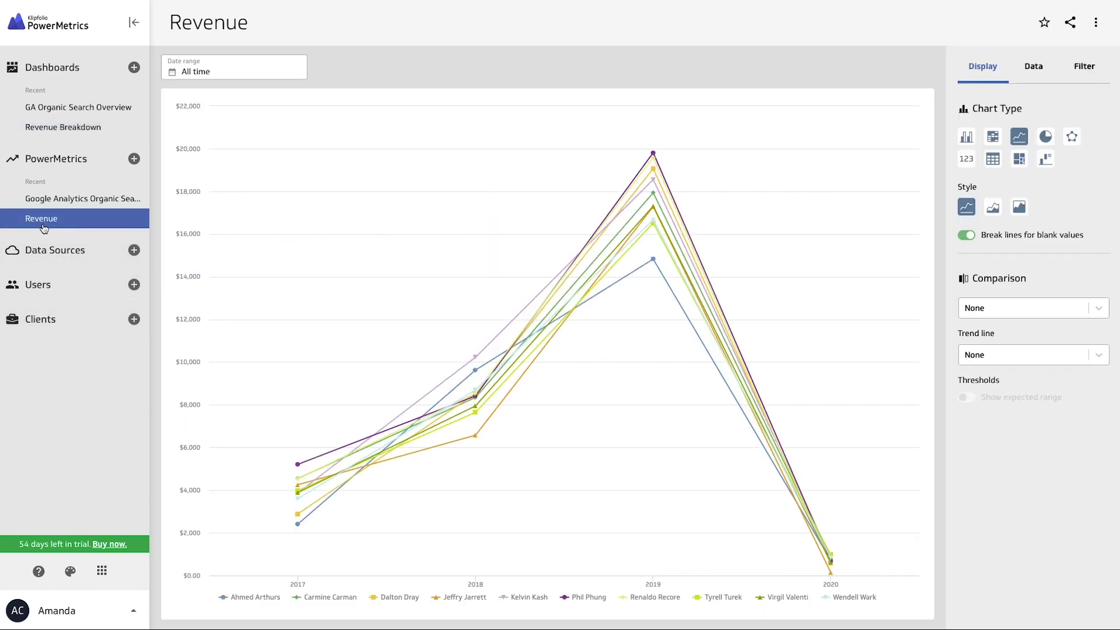
# Step: Open the Revenue Breakdown dashboard and examine its date range choices and the Country and Customer Contact filter options
pyautogui.click(64, 128)
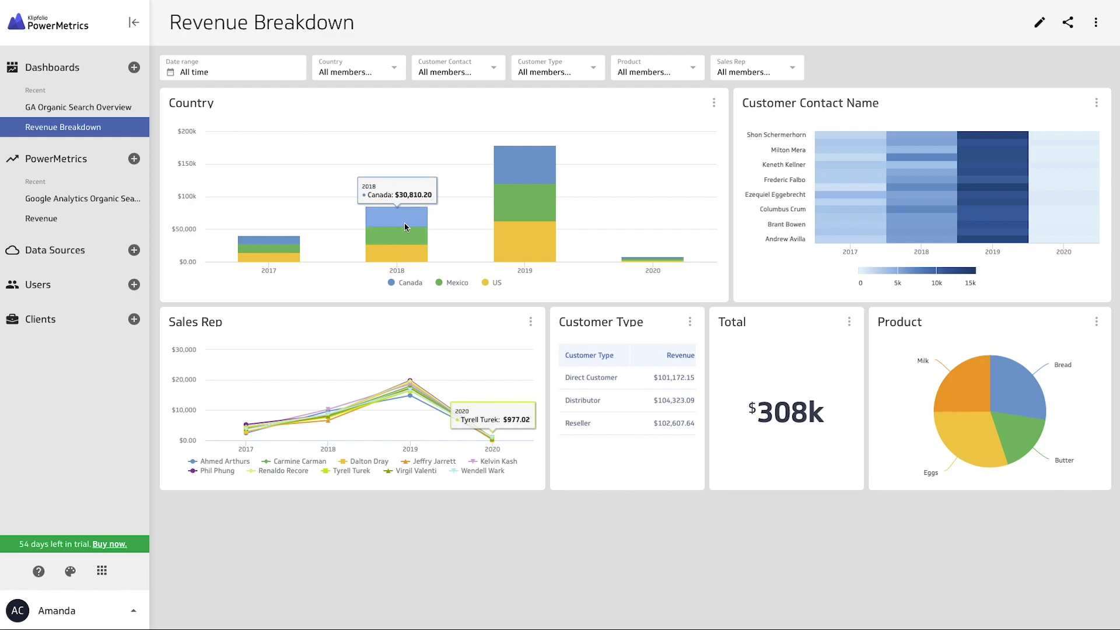
pyautogui.click(291, 78)
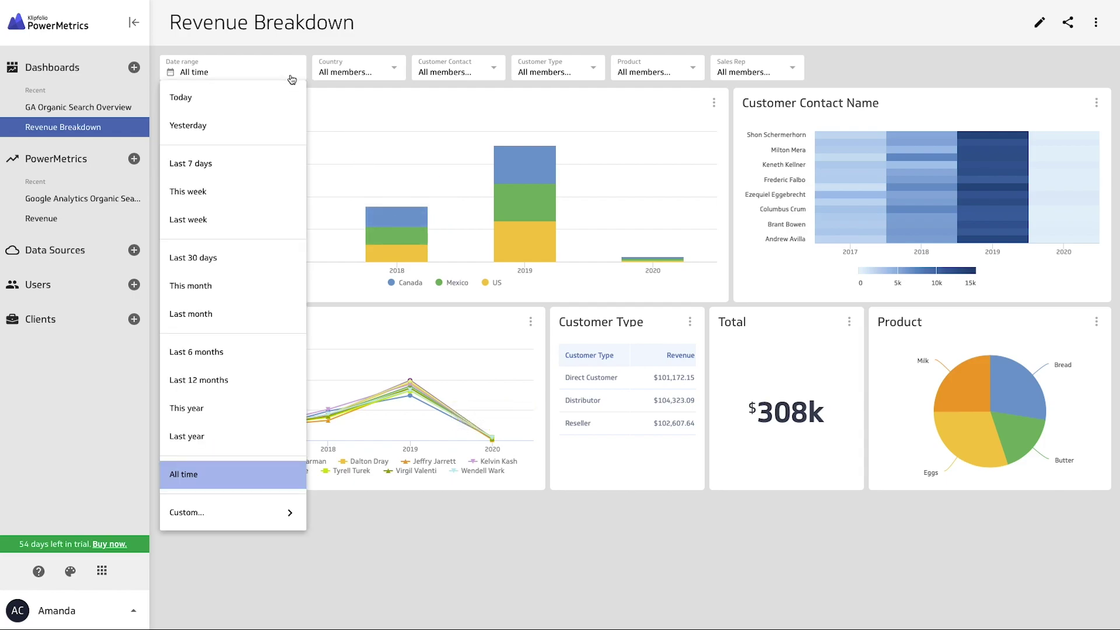
pyautogui.click(353, 71)
pyautogui.click(353, 71)
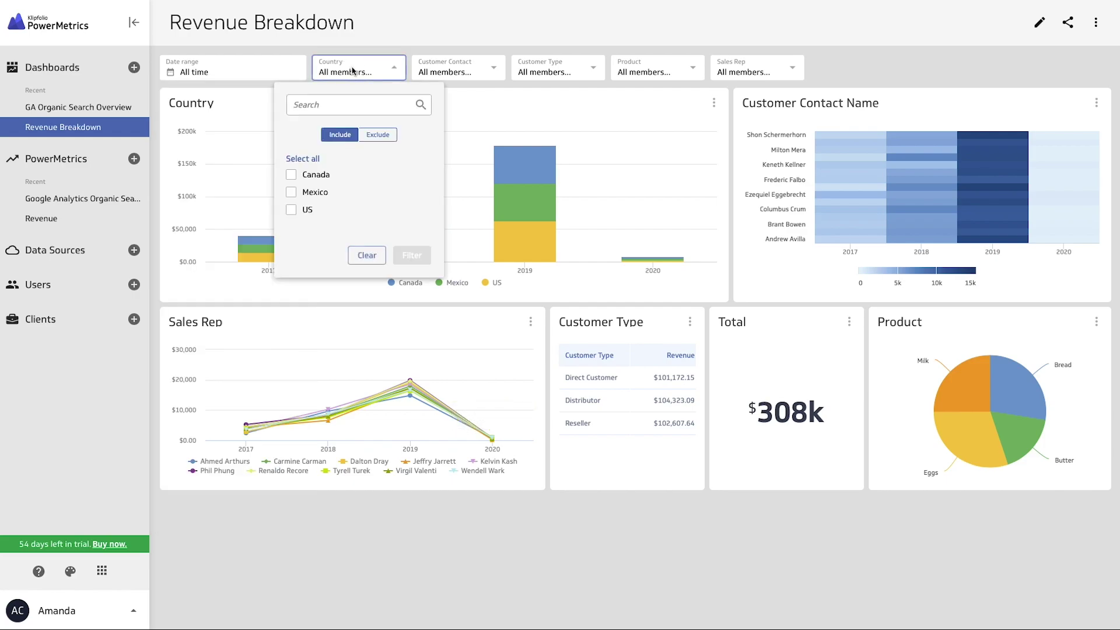
pyautogui.click(456, 68)
pyautogui.click(456, 68)
pyautogui.click(279, 63)
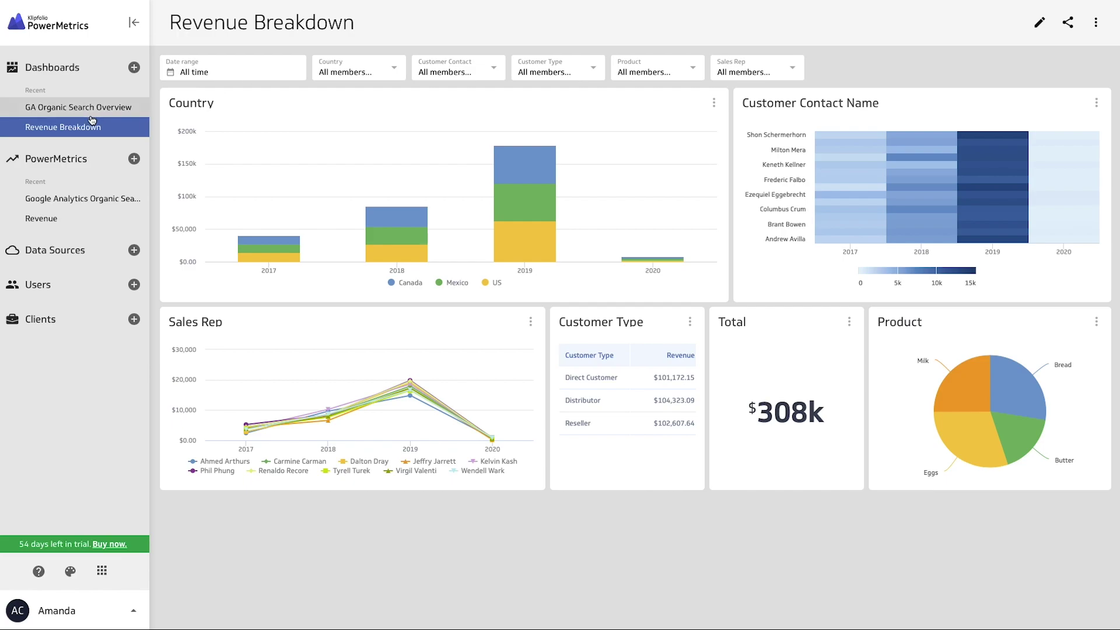
# Step: Start a new PowerMetric from the saved Klipfolio Live Sample Data source, with Revenue as the metric value
pyautogui.click(134, 160)
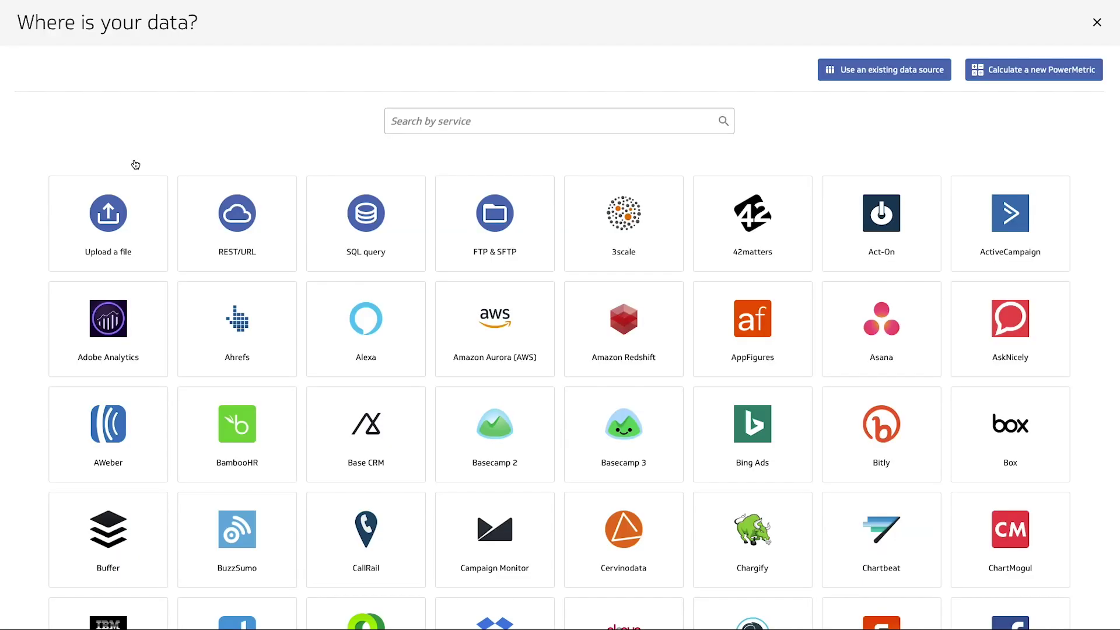
pyautogui.click(854, 80)
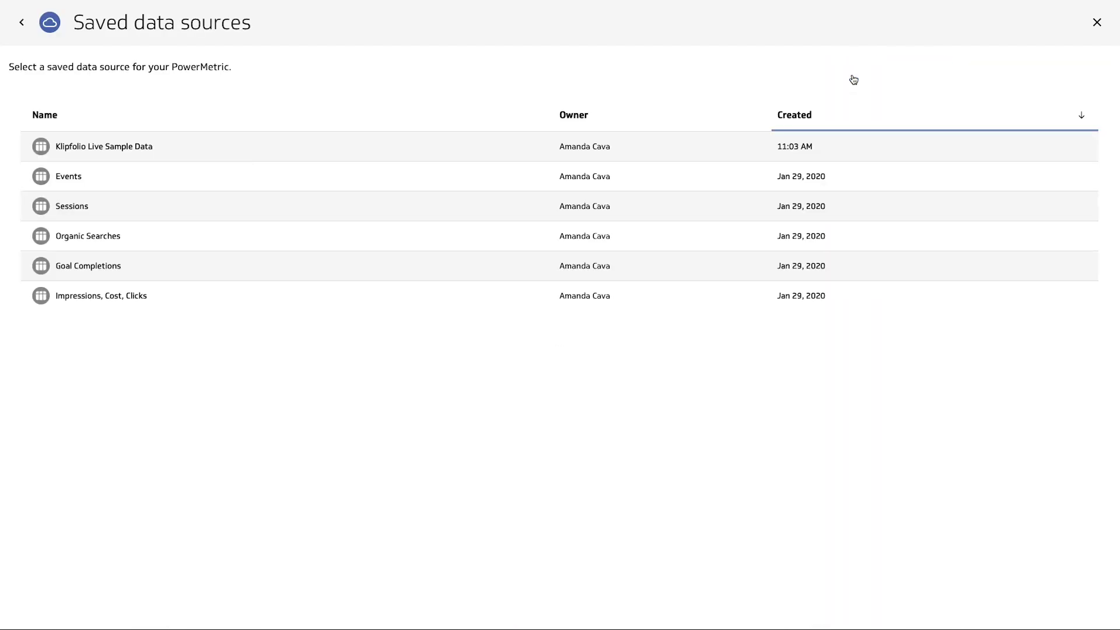
pyautogui.click(103, 155)
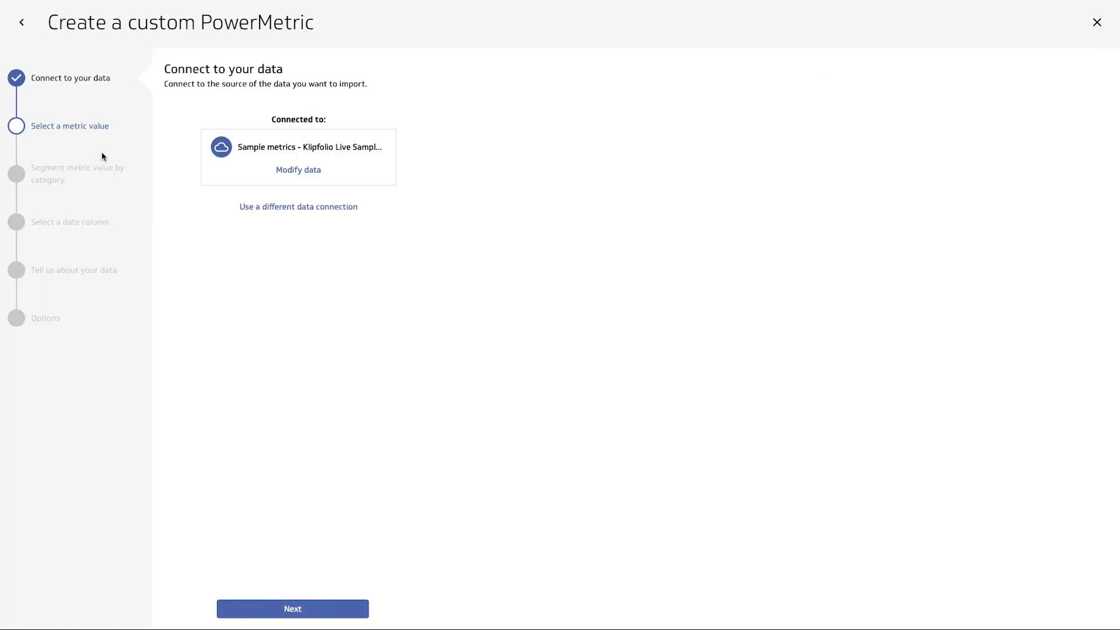
pyautogui.click(332, 608)
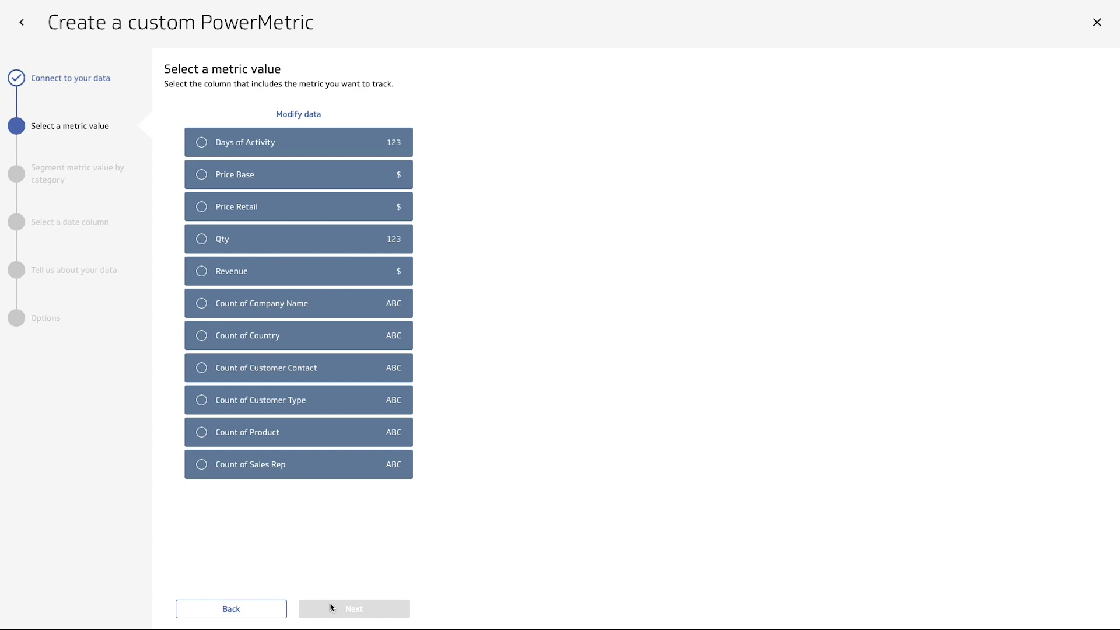
pyautogui.click(200, 273)
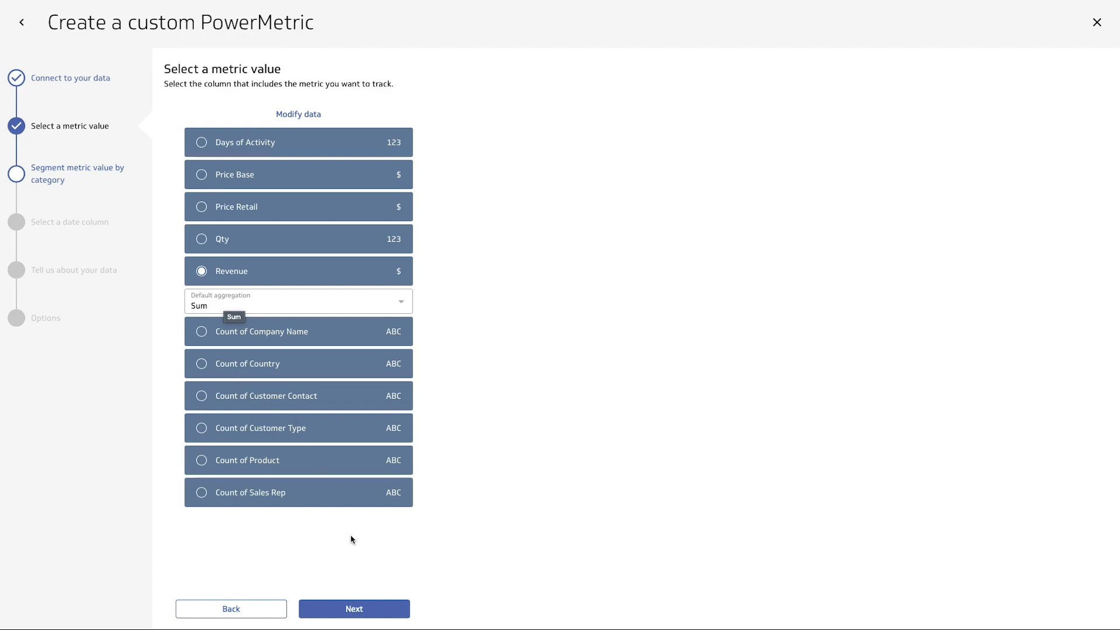
pyautogui.click(375, 607)
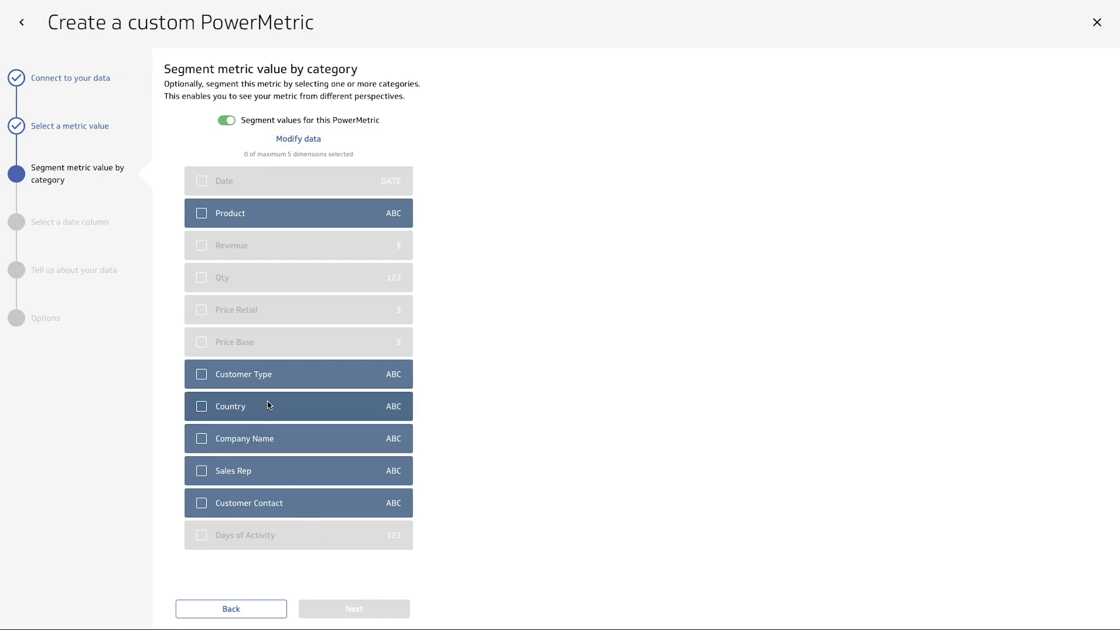
# Step: Segment the metric value by Product, Customer Type, Country, Sales Rep and Customer Contact
pyautogui.click(258, 220)
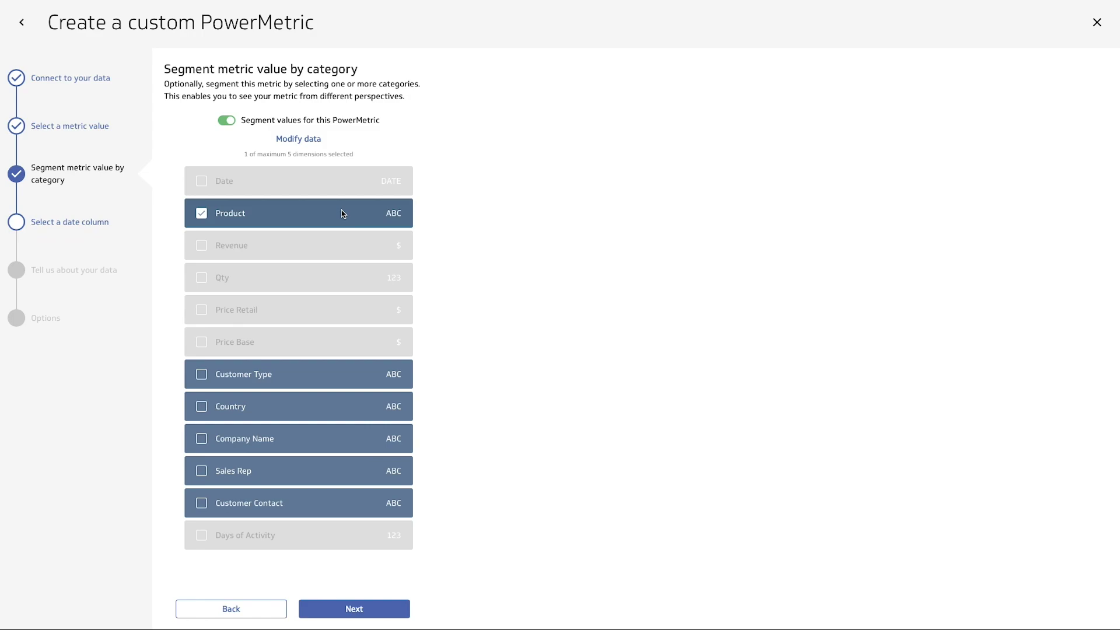
pyautogui.click(276, 380)
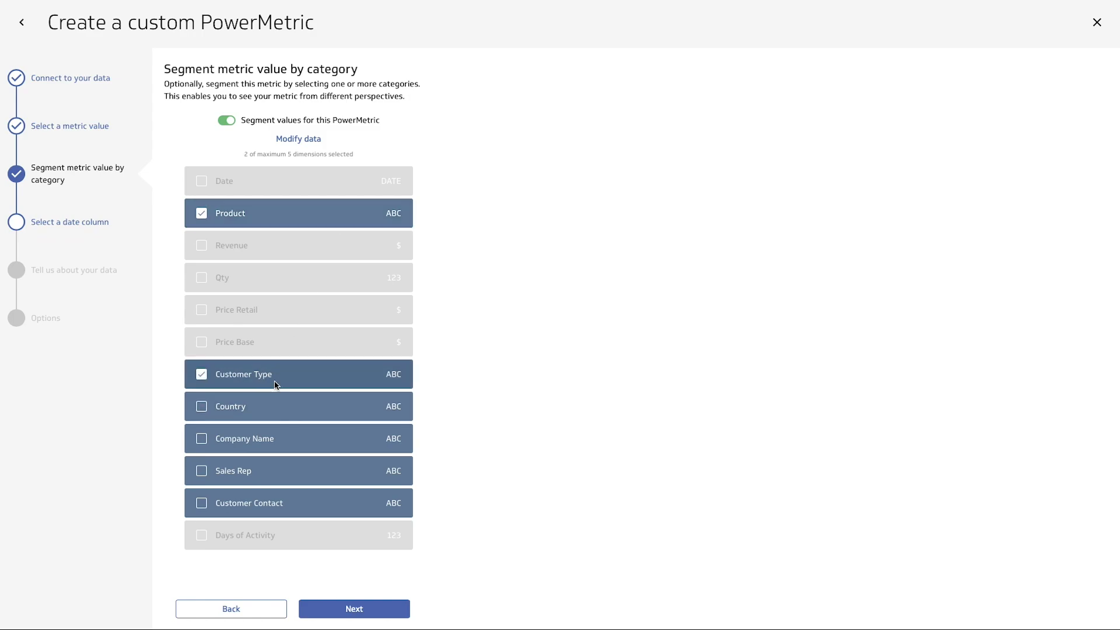
pyautogui.click(270, 471)
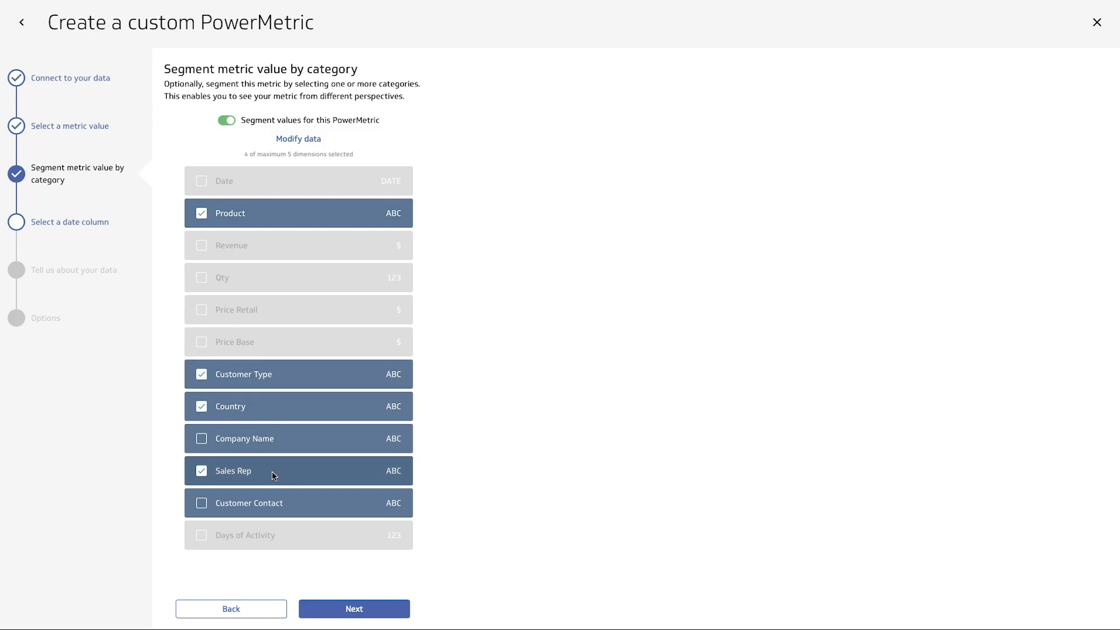
pyautogui.click(275, 510)
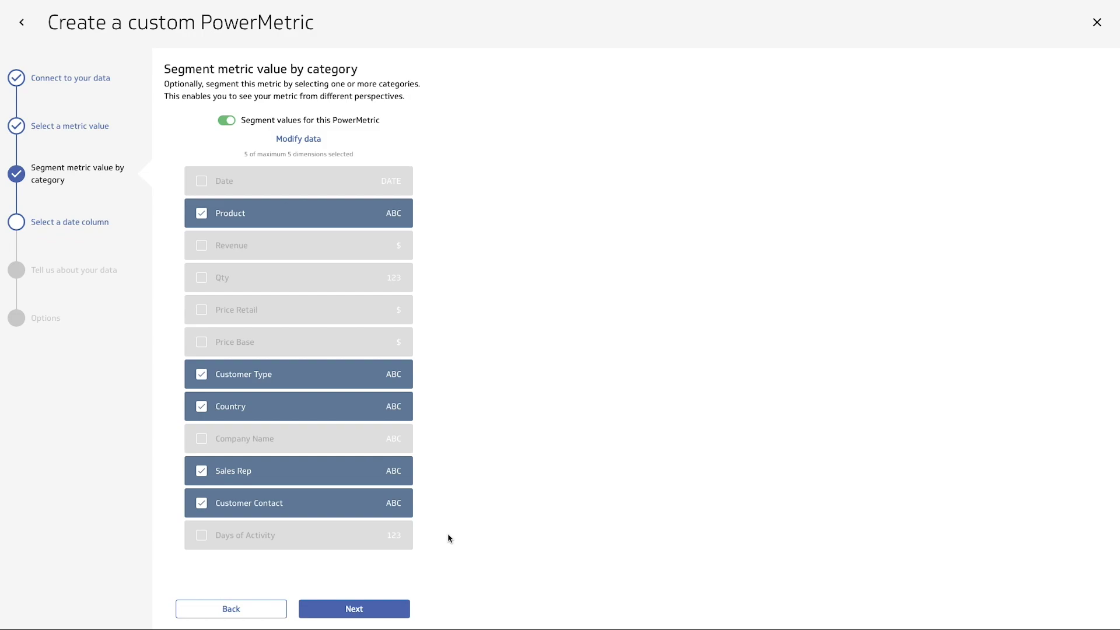
pyautogui.click(380, 607)
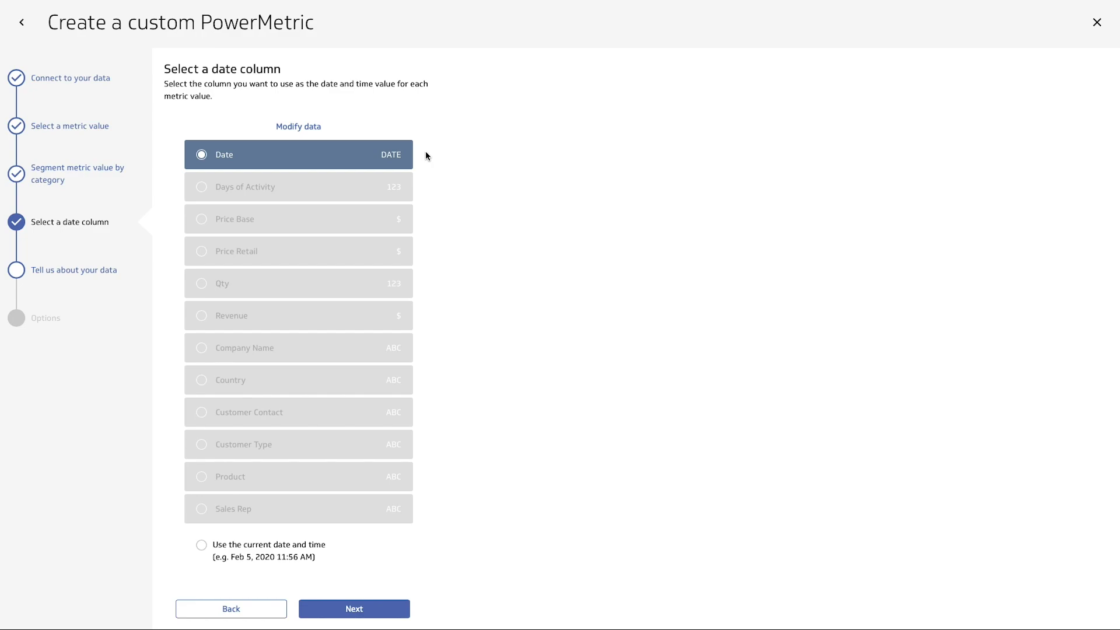
# Step: Accept Date as the date column and classify the imported data as Transactional values
pyautogui.click(372, 612)
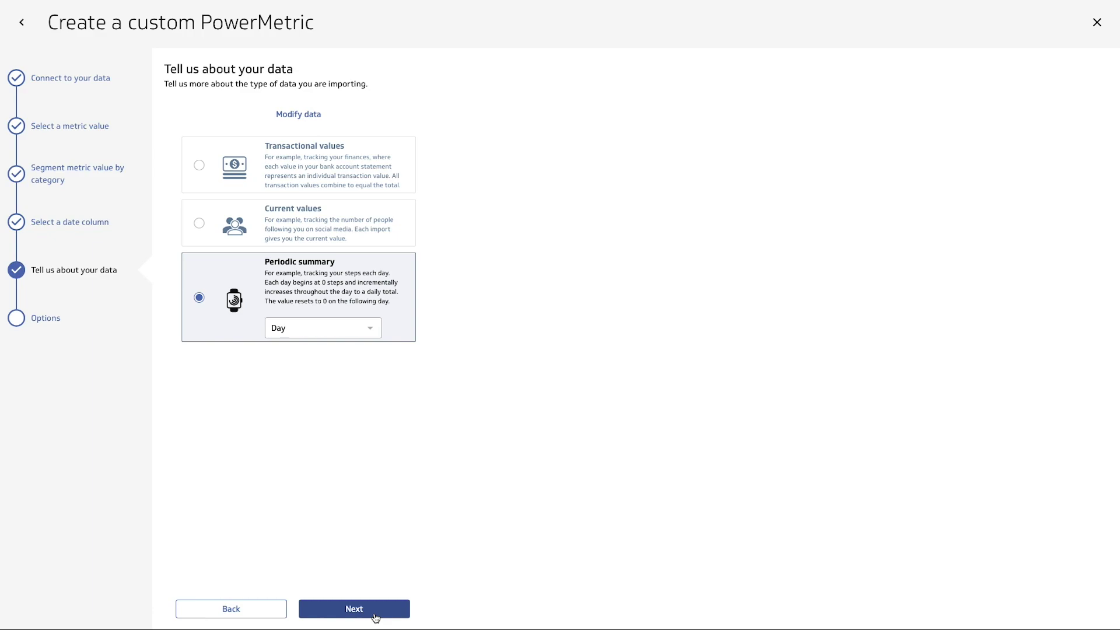
pyautogui.click(328, 174)
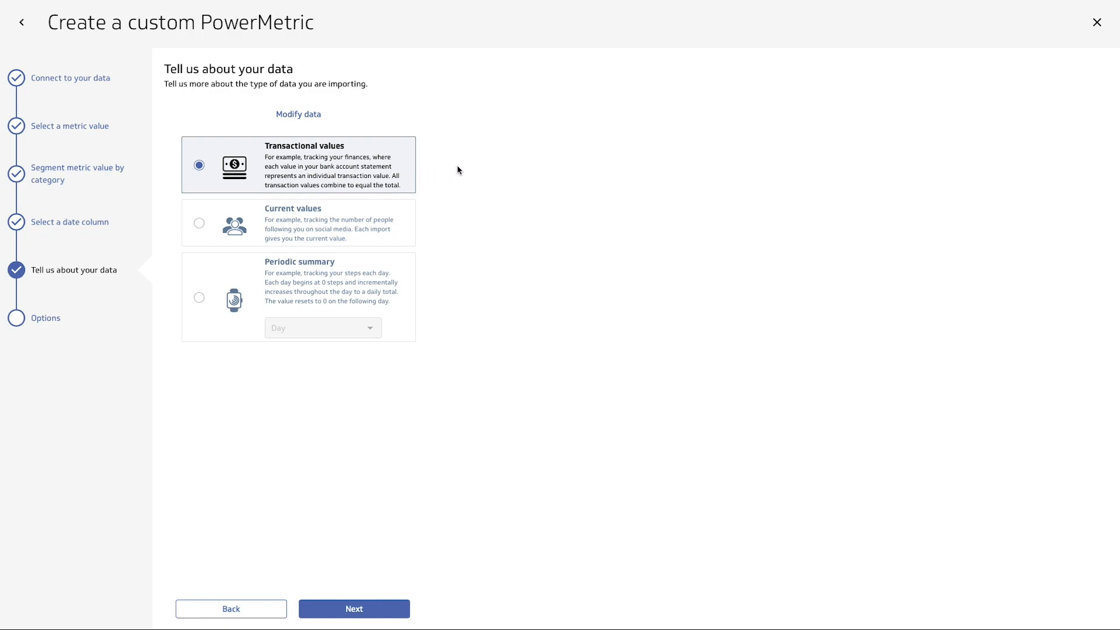
pyautogui.click(361, 607)
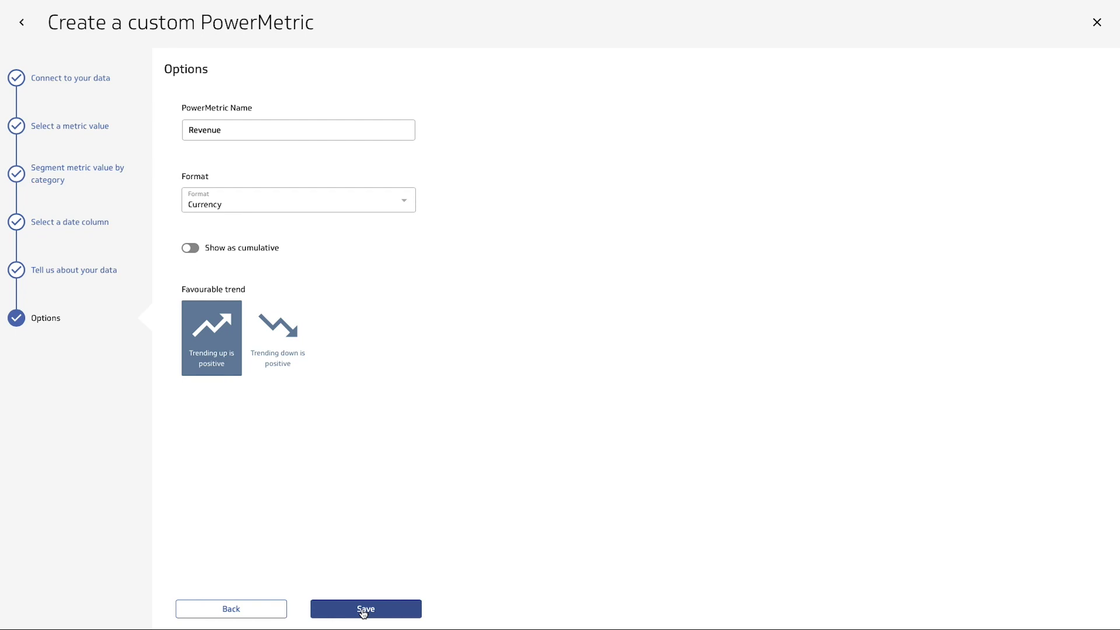
# Step: Name the PowerMetric "Revenue 2", keep the Currency format, and save it
pyautogui.click(269, 134)
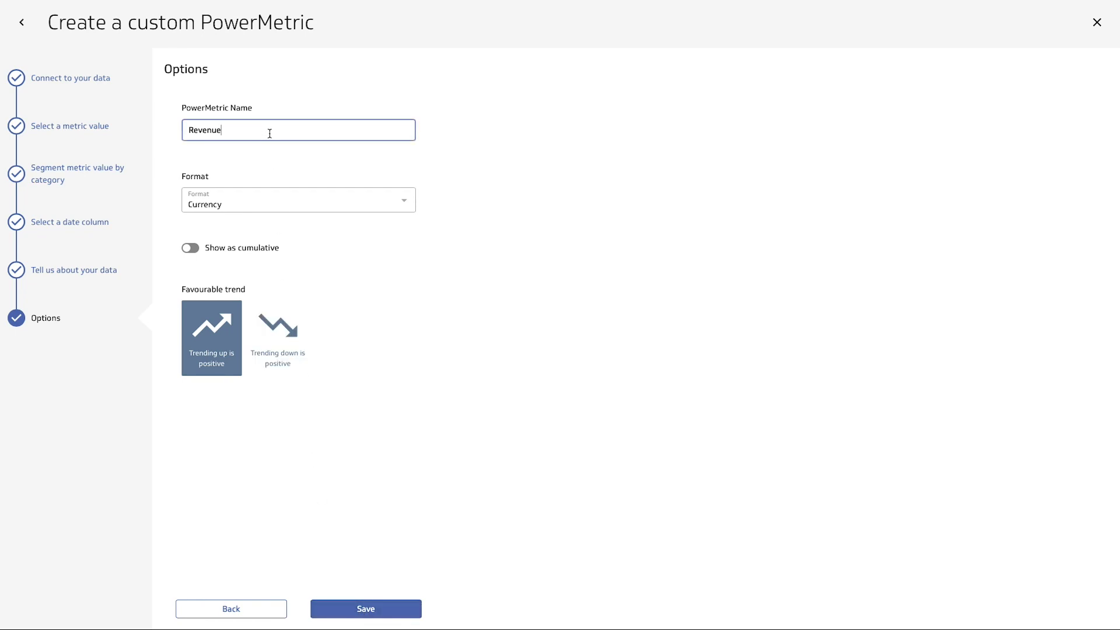
pyautogui.write('2')
pyautogui.click(267, 199)
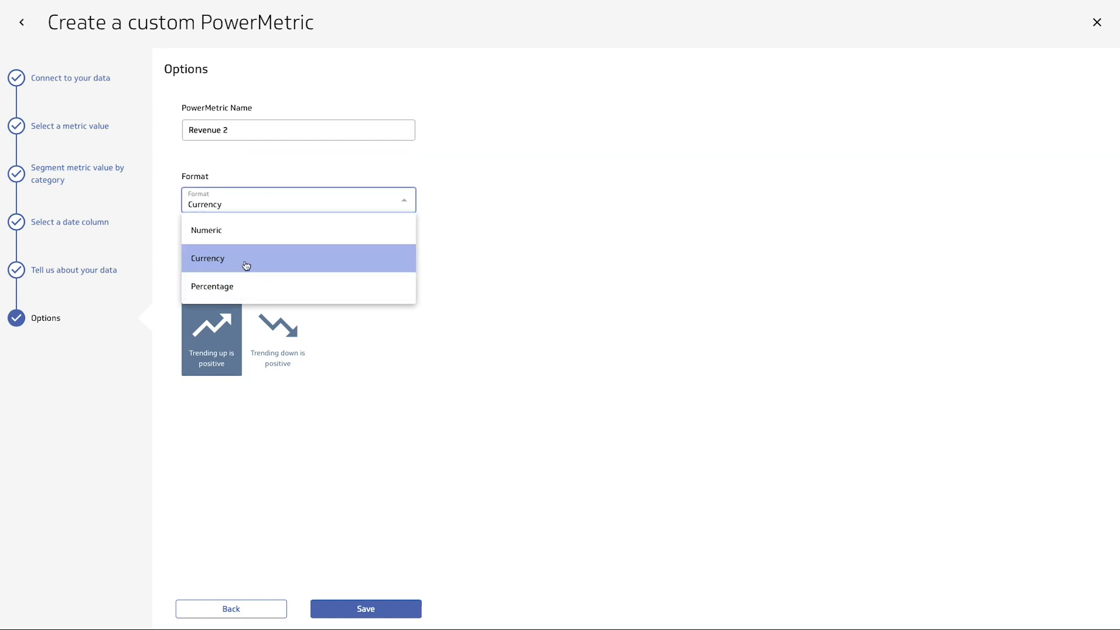
pyautogui.click(350, 456)
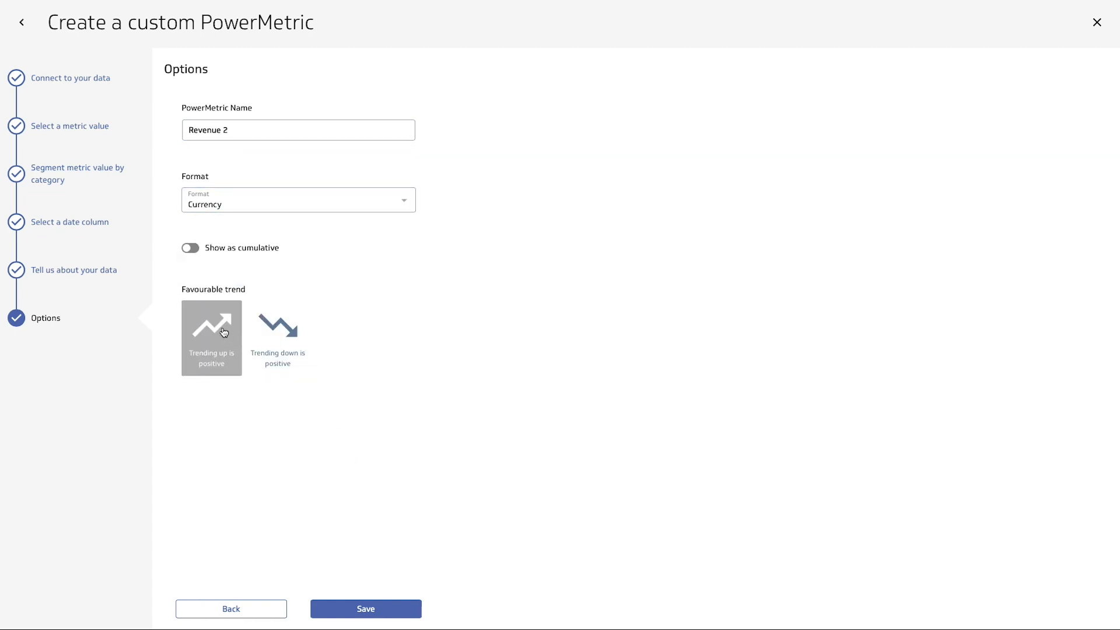
pyautogui.click(392, 610)
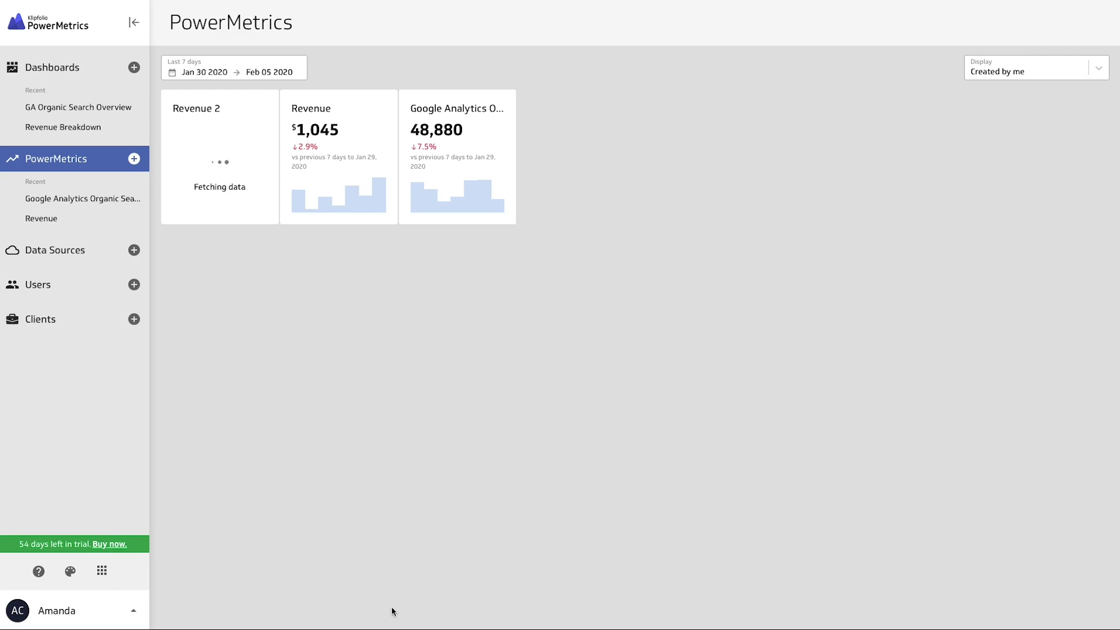
# Step: Open the Revenue 2 PowerMetric and display it as a pie chart segmented by Sales Rep
pyautogui.click(232, 155)
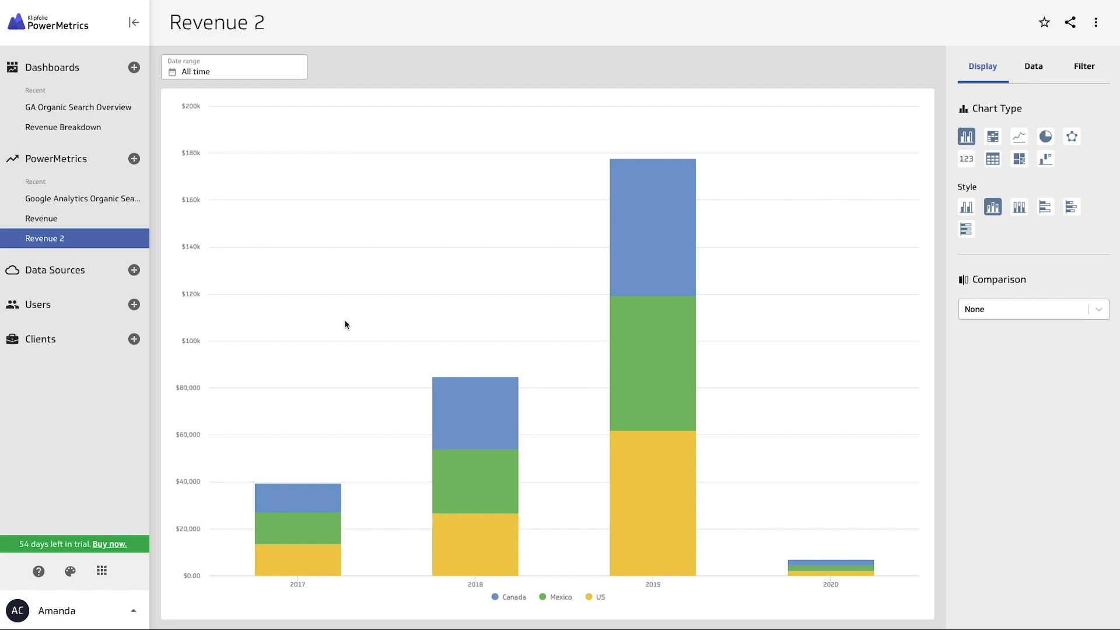
pyautogui.moveTo(327, 572)
pyautogui.click(1045, 138)
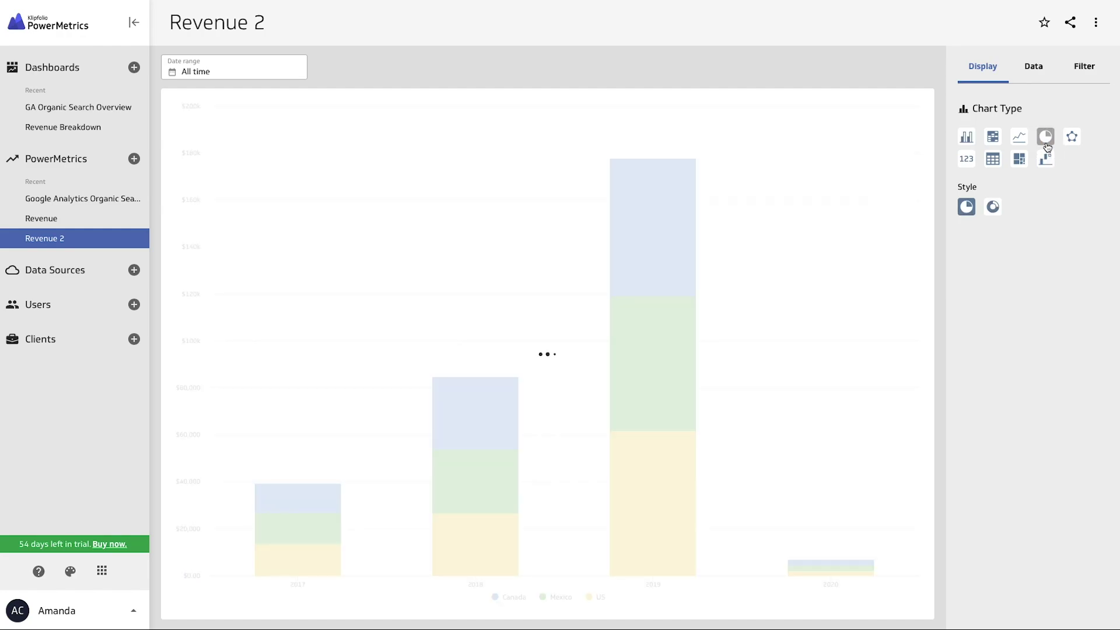
pyautogui.click(1031, 68)
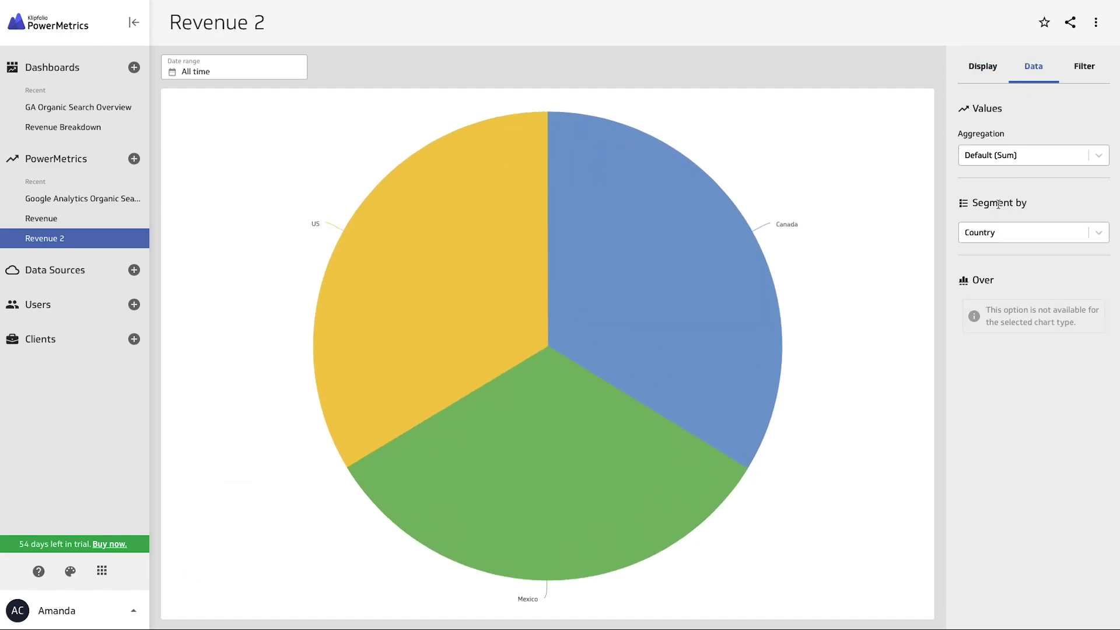
pyautogui.click(996, 232)
pyautogui.click(995, 345)
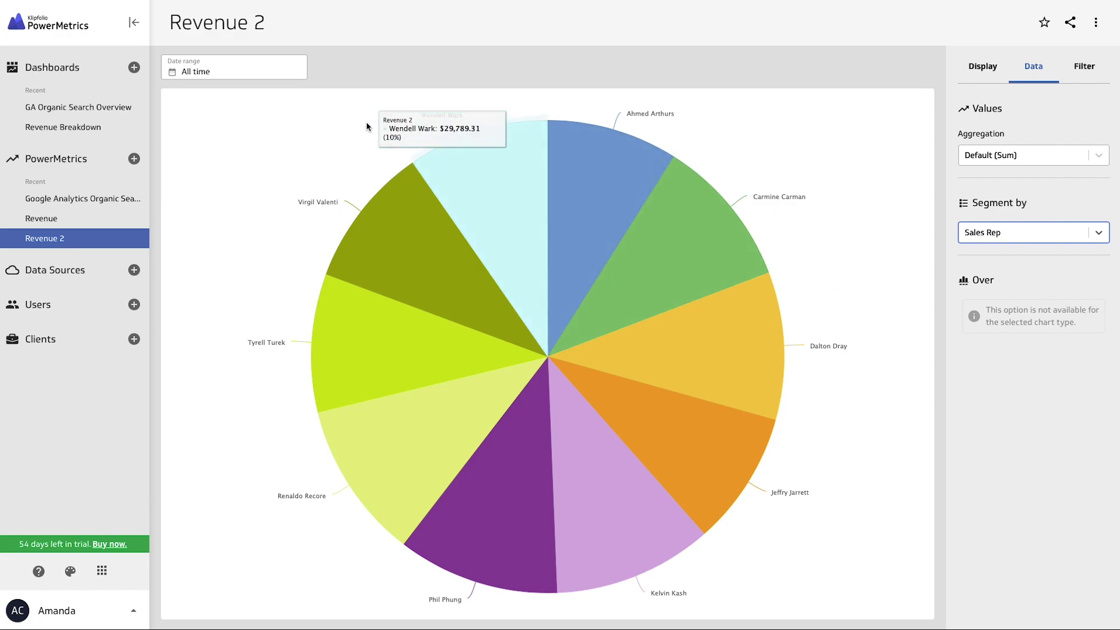
# Step: Create a new dashboard and name it "Revenue Breakdown 2"
pyautogui.click(133, 68)
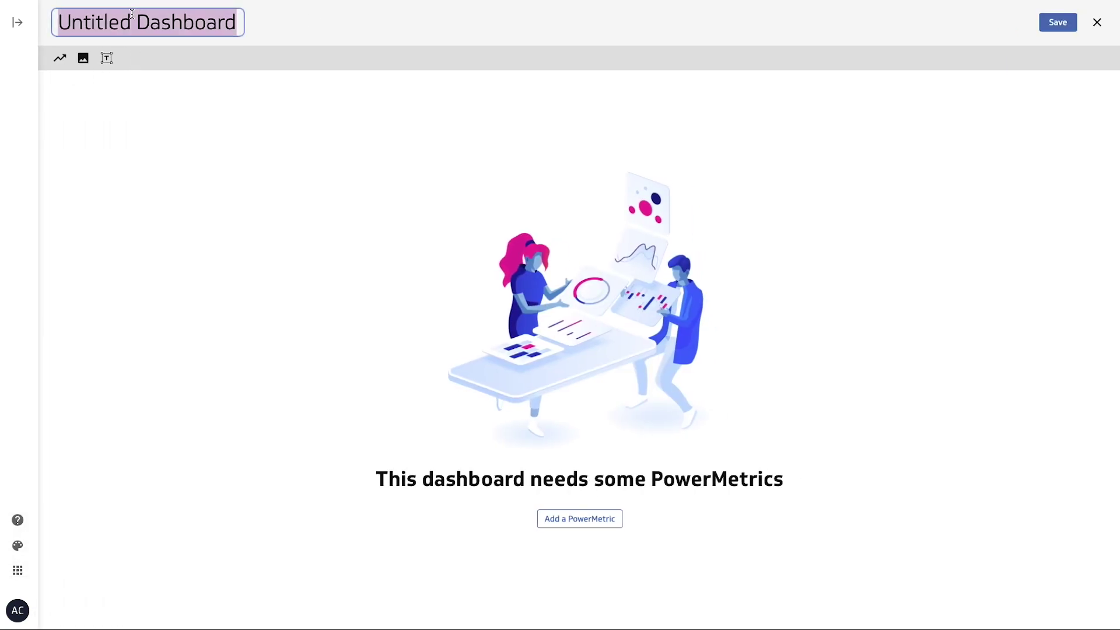
pyautogui.write('Revenue ')
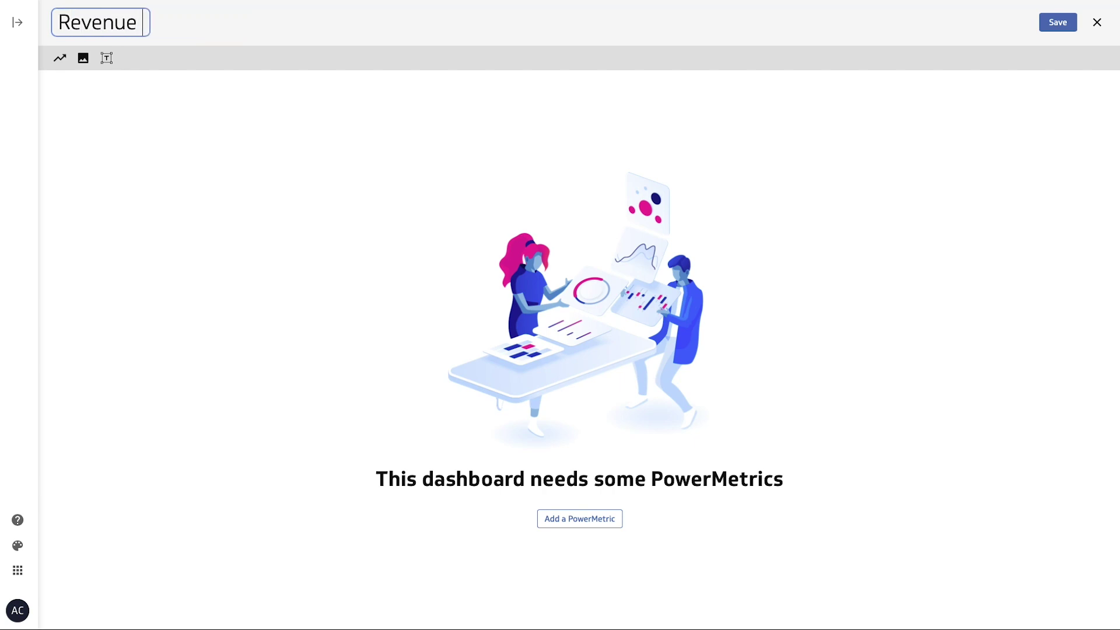
pyautogui.write('Breakdown 2')
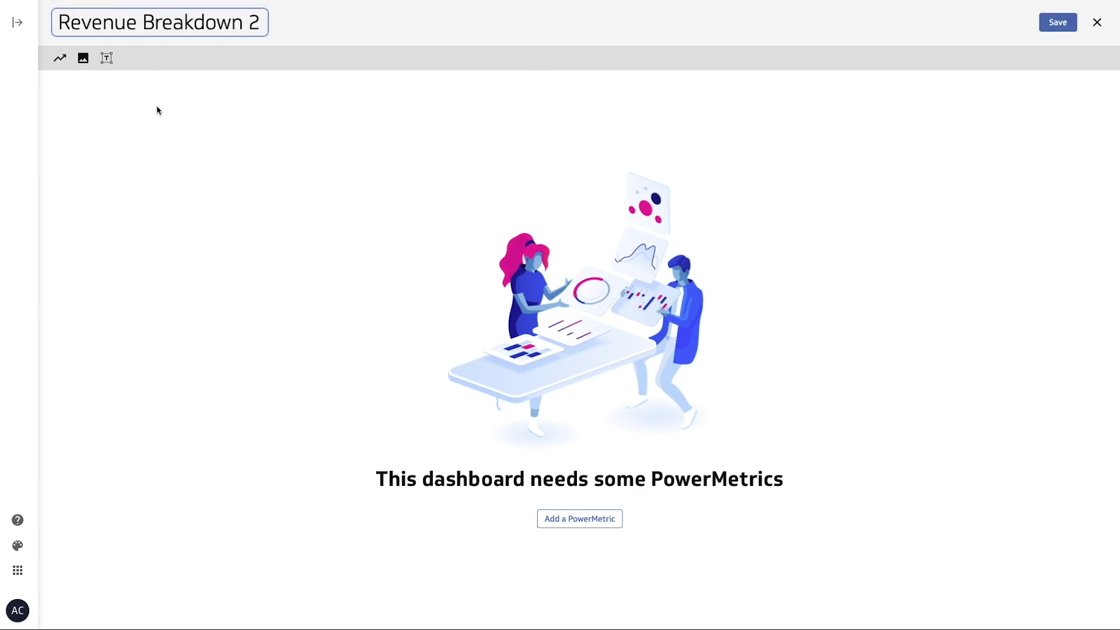
# Step: Add the Revenue 2 PowerMetric to the new dashboard six times
pyautogui.click(62, 61)
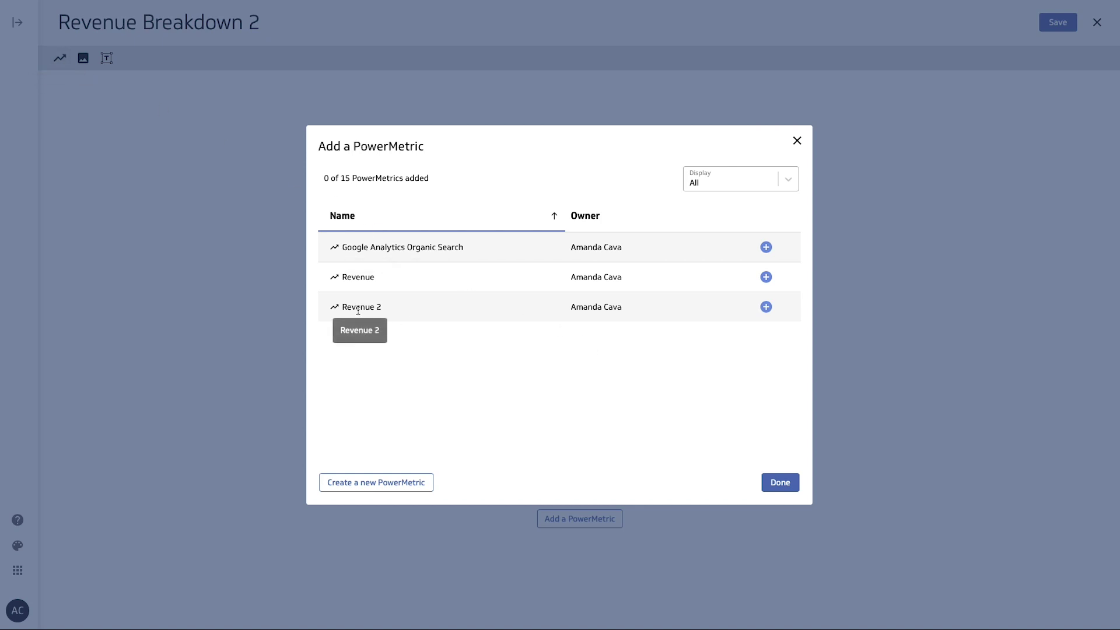
pyautogui.click(766, 307)
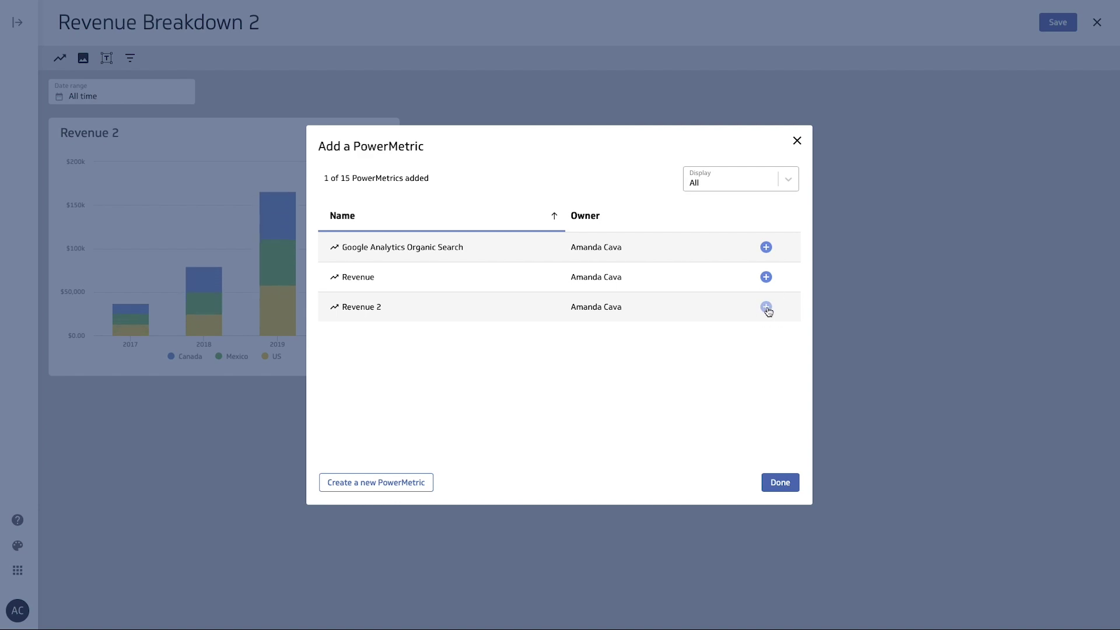
pyautogui.click(767, 309)
pyautogui.click(767, 309)
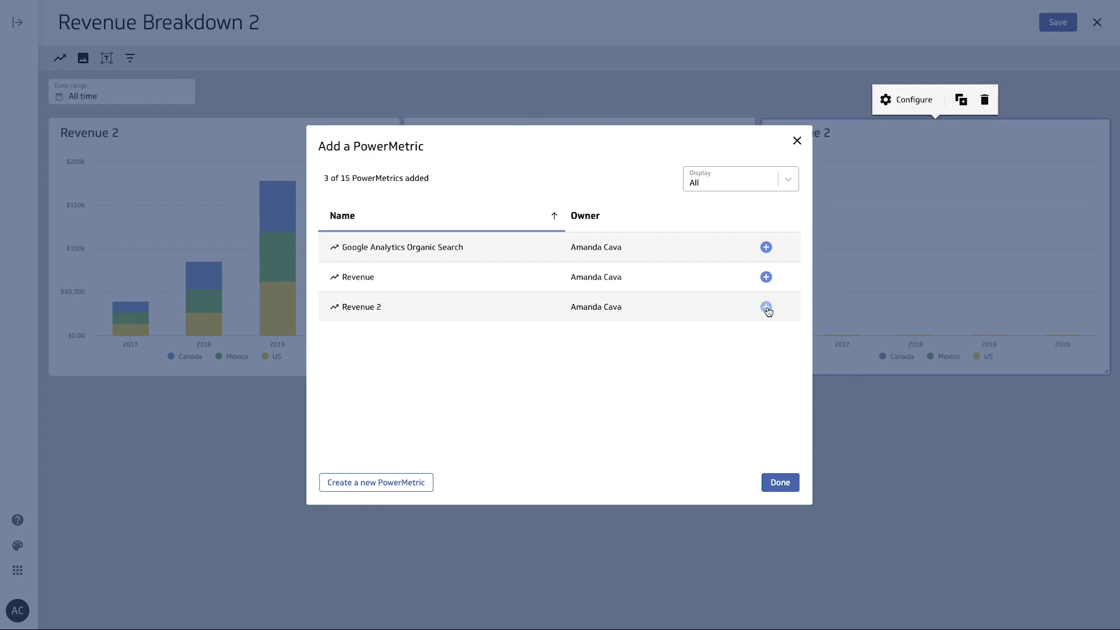
pyautogui.click(767, 309)
pyautogui.click(767, 309)
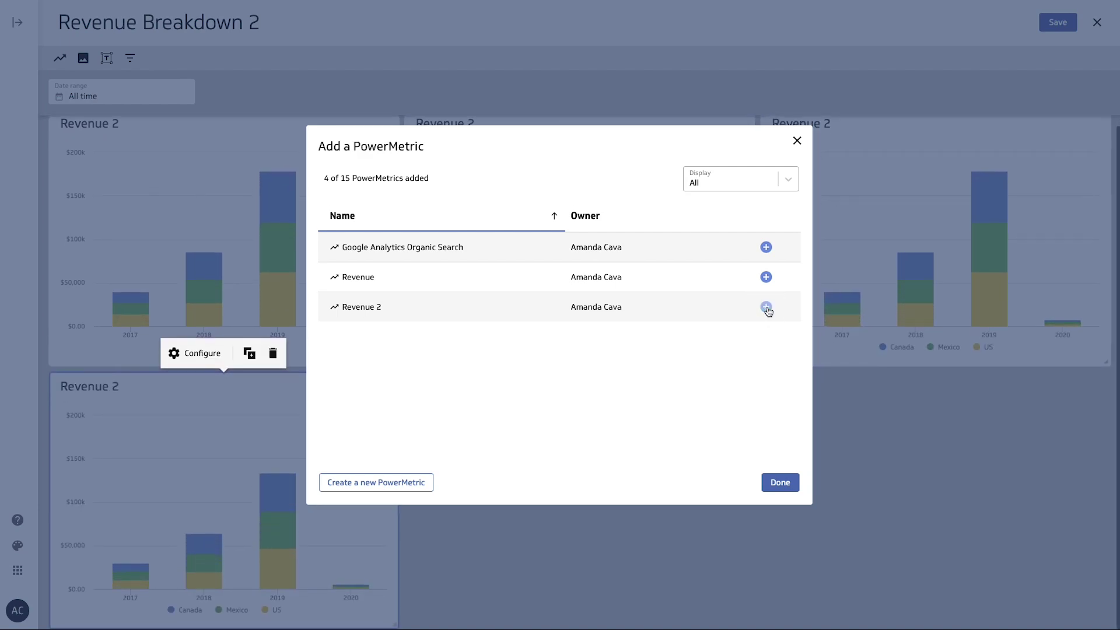
pyautogui.click(767, 309)
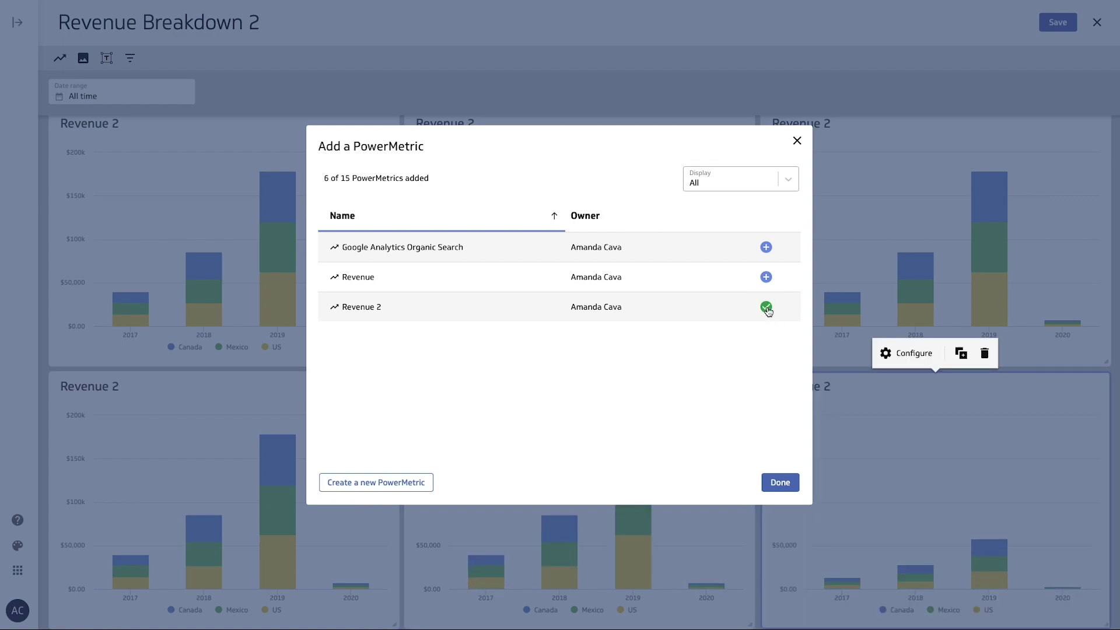
pyautogui.click(781, 484)
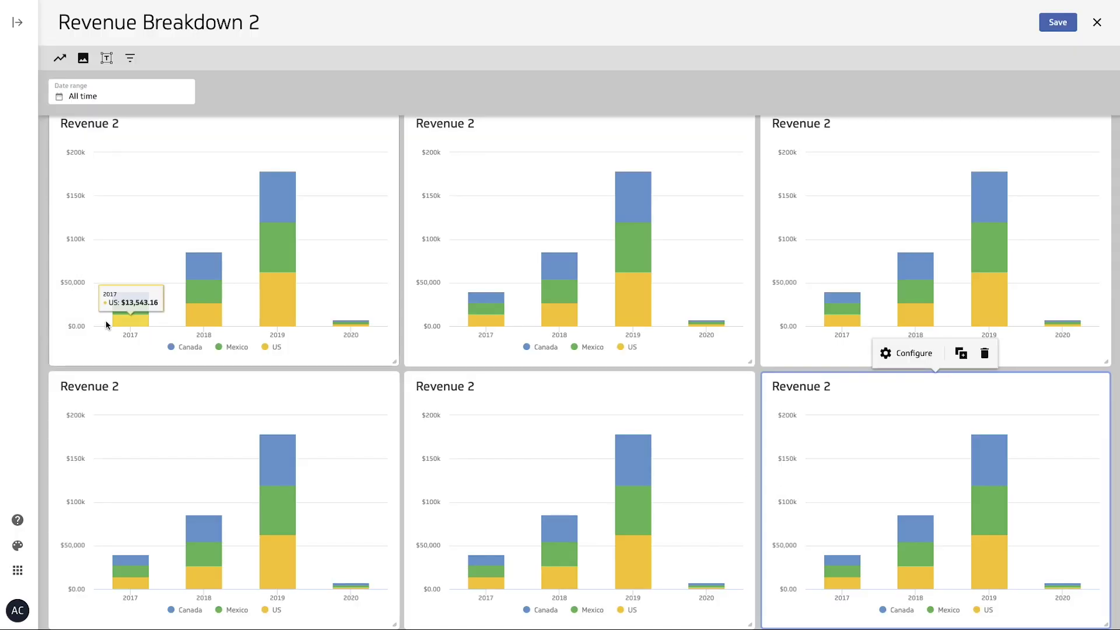
# Step: Add dashboard filters for Country, Customer Contact, Customer Type, Product and Sales Rep
pyautogui.scroll(1, 553, 175)
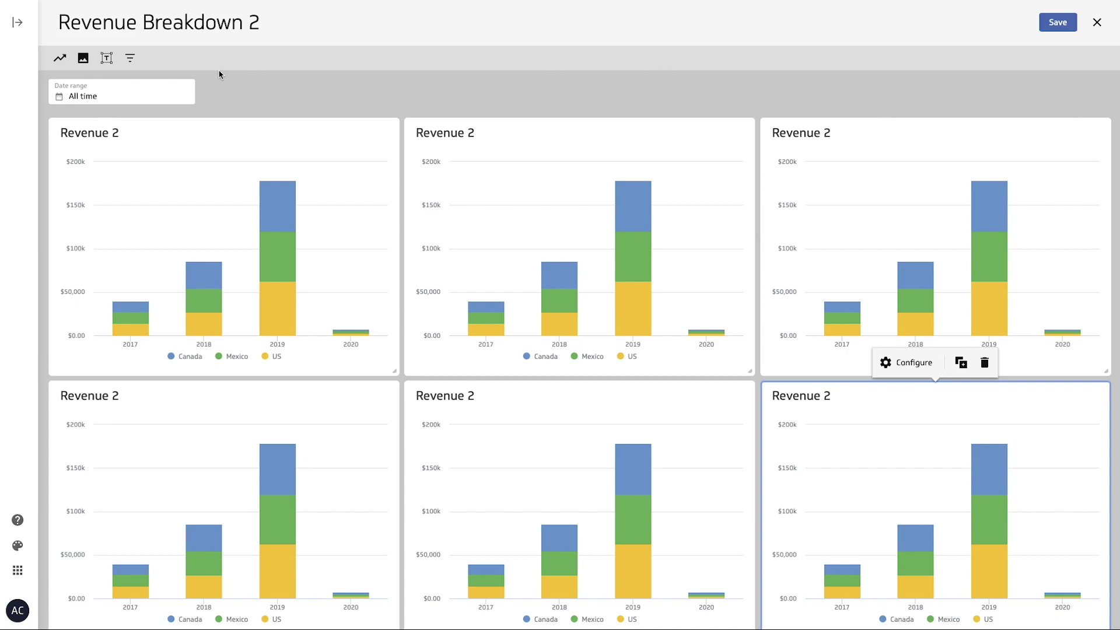
pyautogui.click(131, 59)
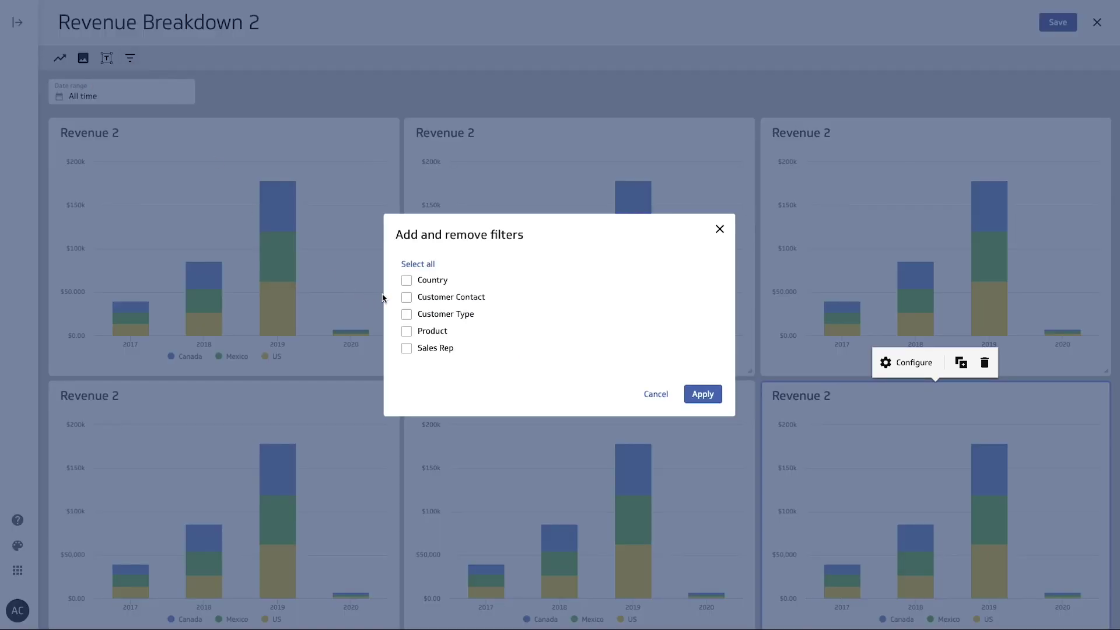
pyautogui.click(407, 282)
pyautogui.click(409, 319)
pyautogui.click(407, 332)
pyautogui.click(409, 349)
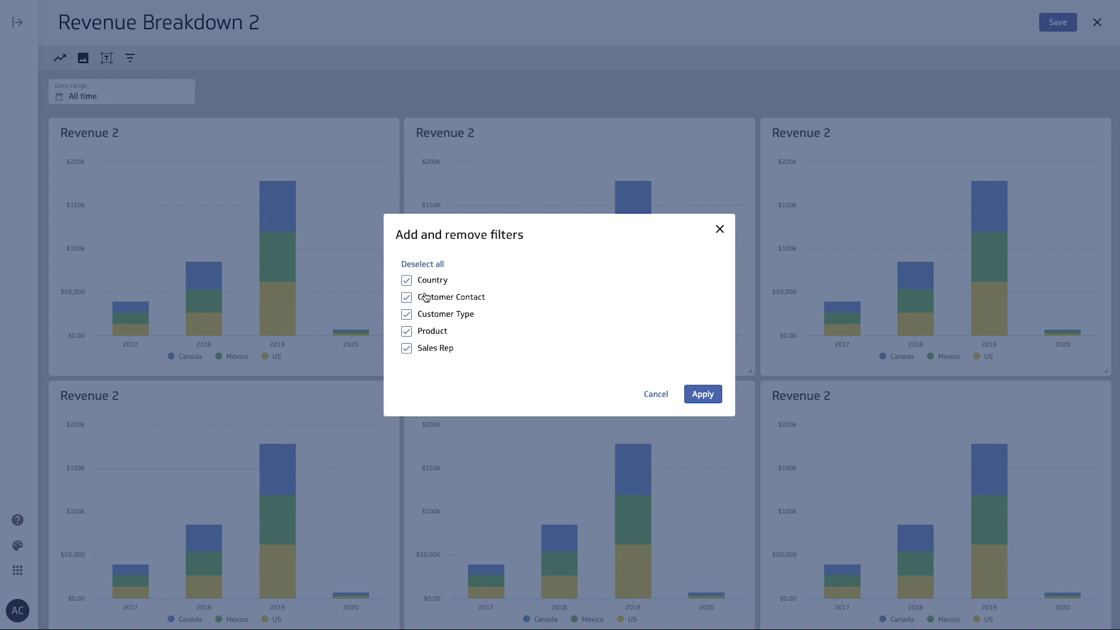
pyautogui.click(710, 396)
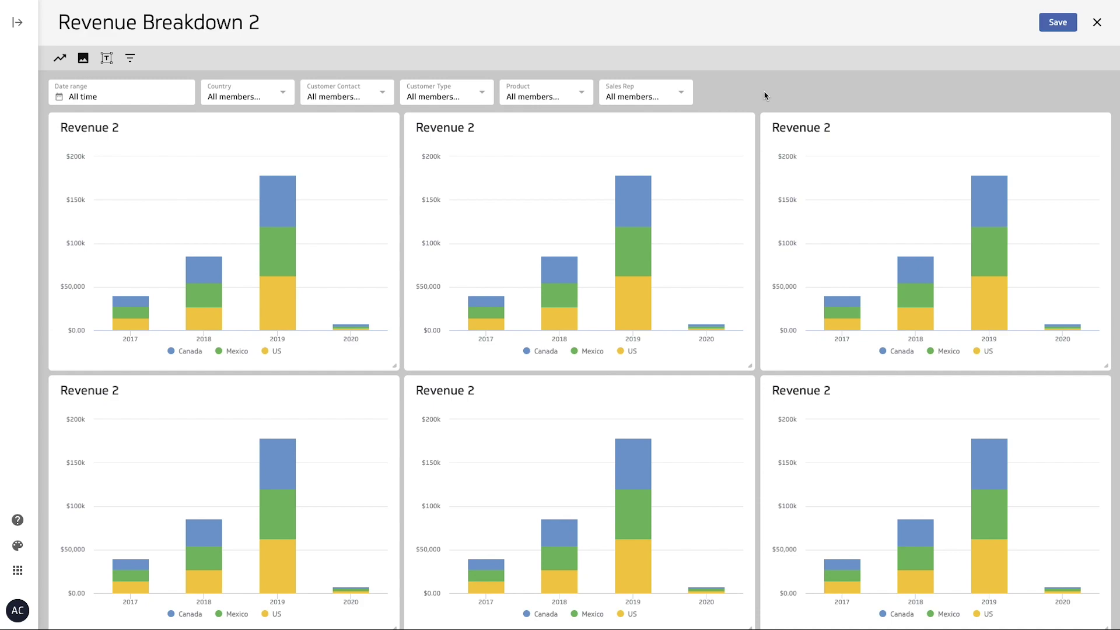
# Step: Title the first Revenue 2 chart in the upper row "Country"
pyautogui.click(196, 124)
pyautogui.click(200, 99)
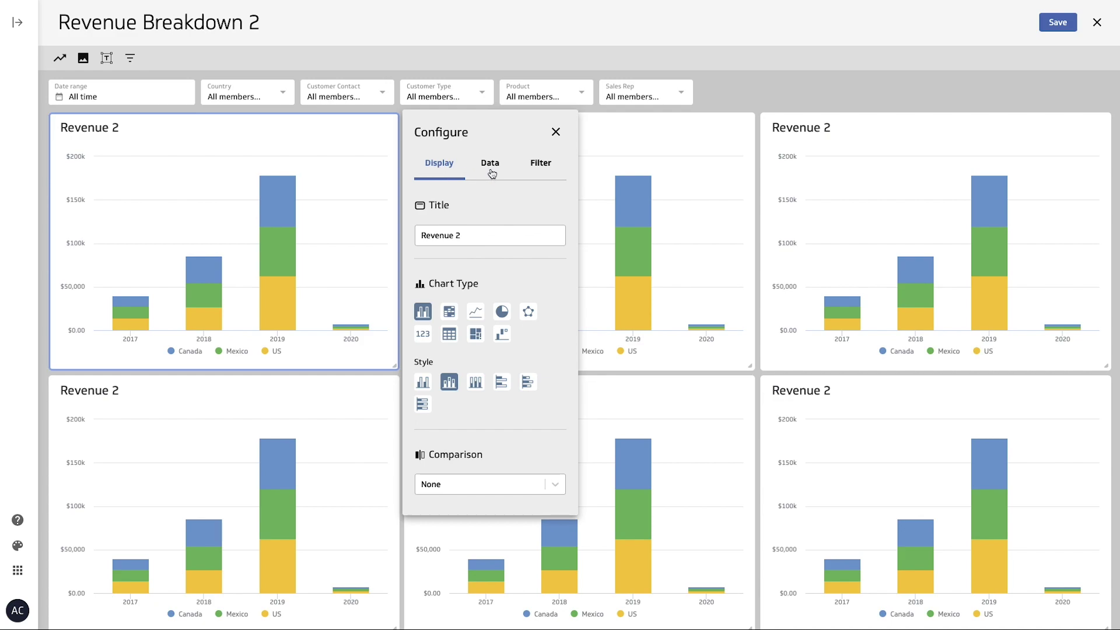
pyautogui.click(474, 235)
pyautogui.tripleClick(474, 234)
pyautogui.write('Country')
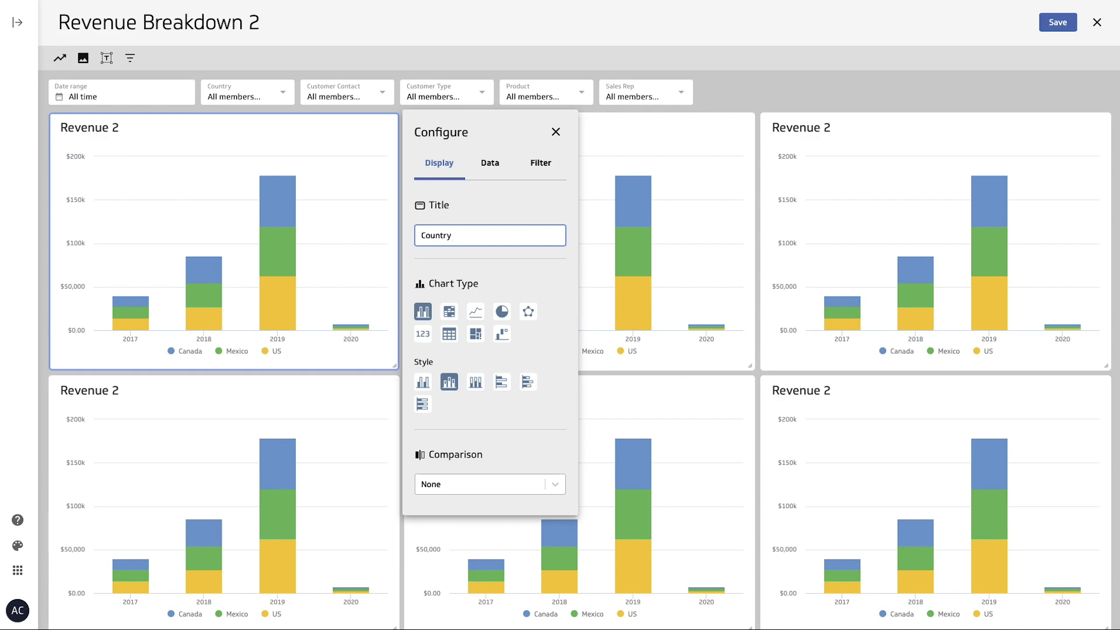
# Step: Set the Country chart's comparison to vs. previous period and keep it segmented by Country
pyautogui.click(490, 168)
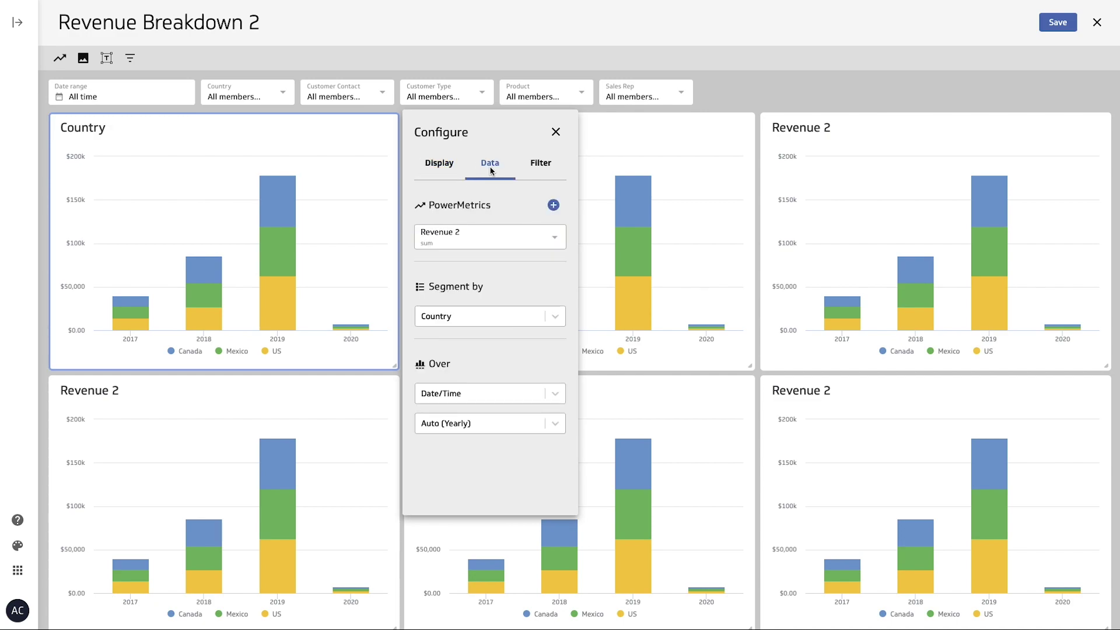
pyautogui.click(540, 171)
pyautogui.click(434, 163)
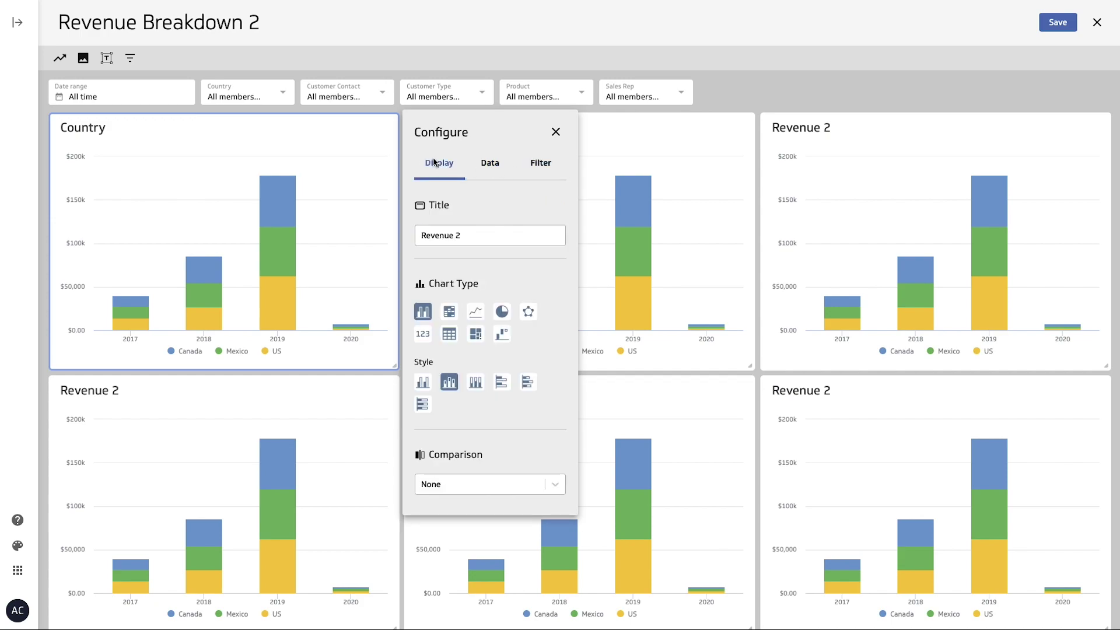
pyautogui.click(466, 486)
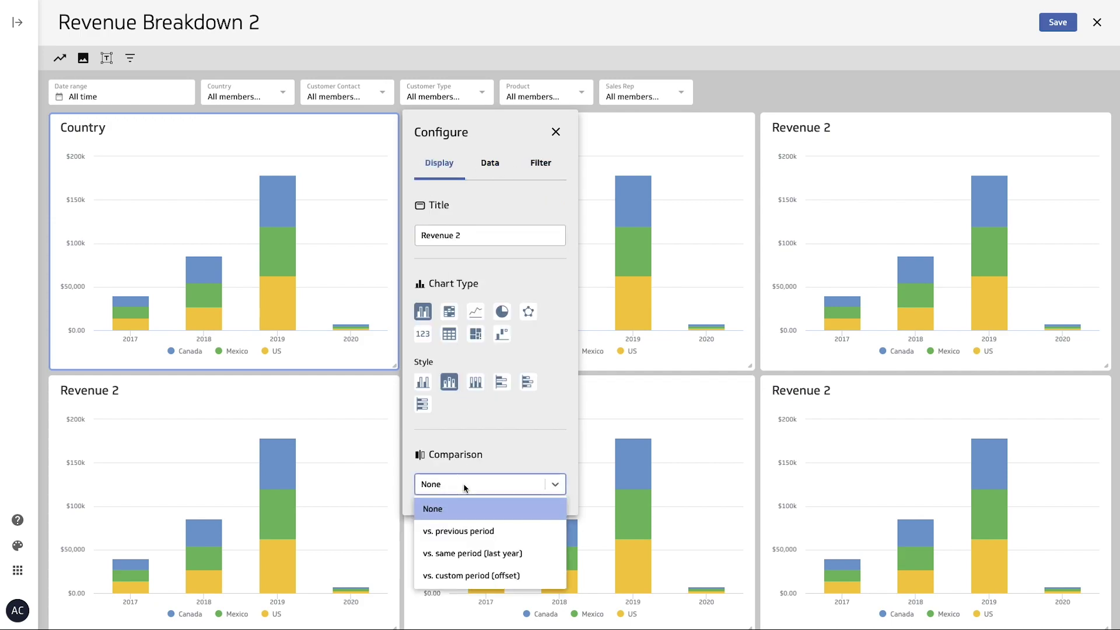
pyautogui.click(468, 530)
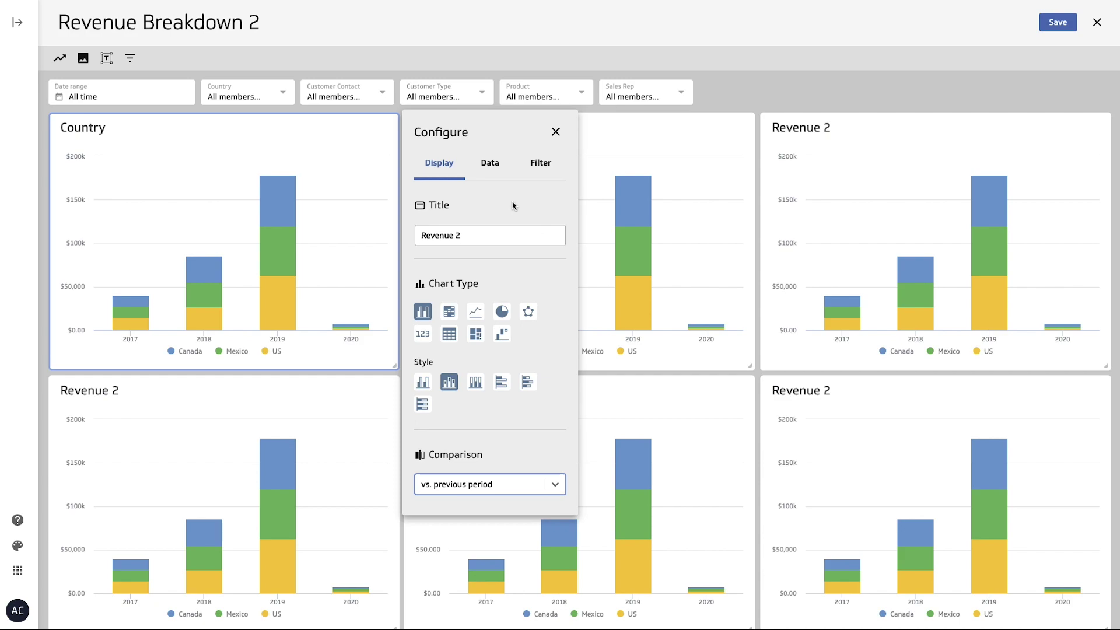
pyautogui.click(493, 163)
pyautogui.click(475, 316)
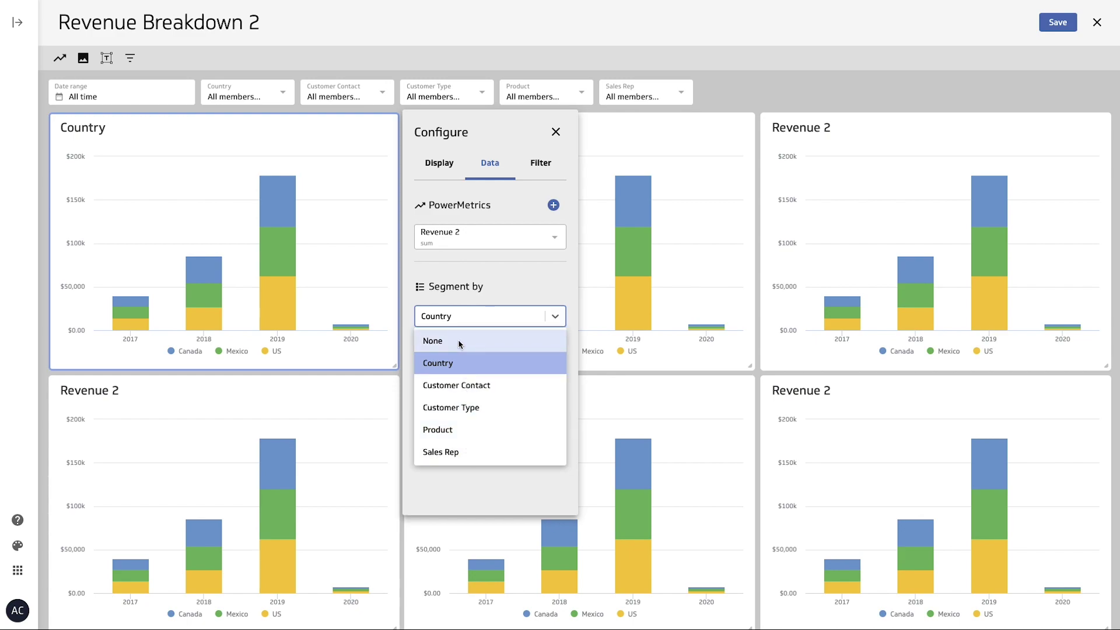
pyautogui.click(556, 132)
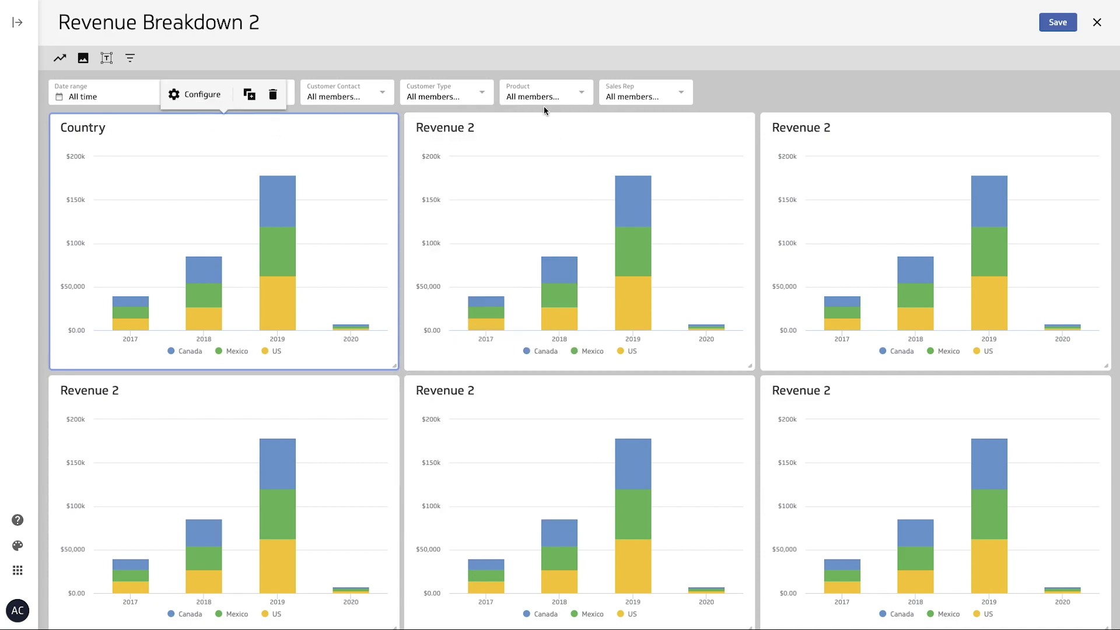
# Step: Title the middle Revenue 2 chart in the upper row "Customer Contact Name" and display it as a heat map
pyautogui.click(445, 127)
pyautogui.click(555, 94)
pyautogui.tripleClick(811, 235)
pyautogui.write('Customer Contact Name')
pyautogui.click(830, 333)
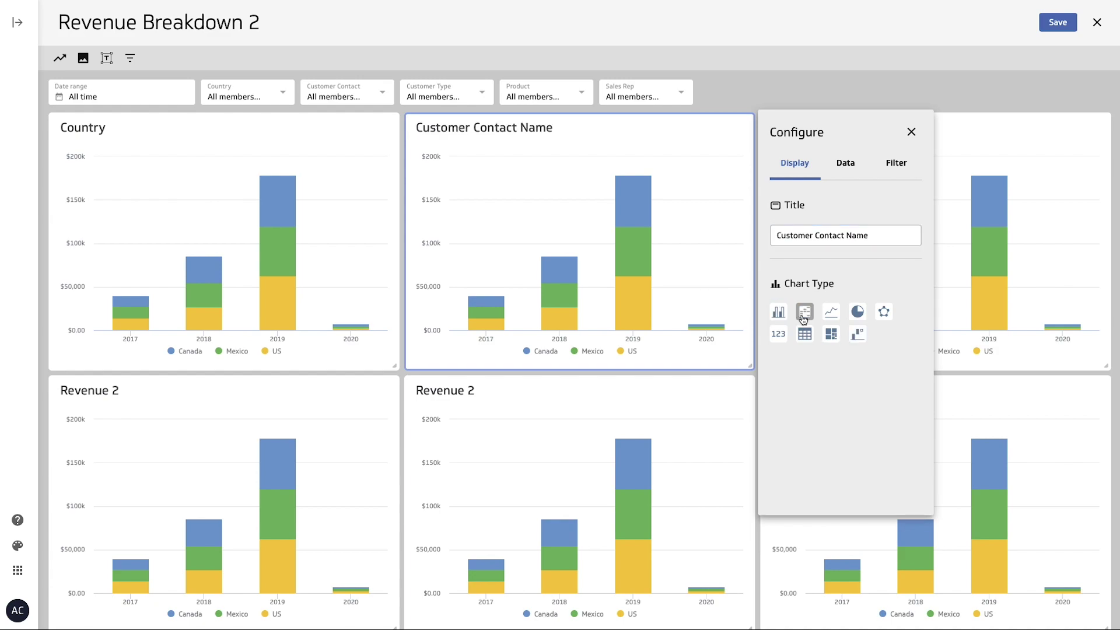
# Step: Segment the Customer Contact Name heat map by Customer Contact
pyautogui.click(845, 163)
pyautogui.click(881, 316)
pyautogui.click(818, 363)
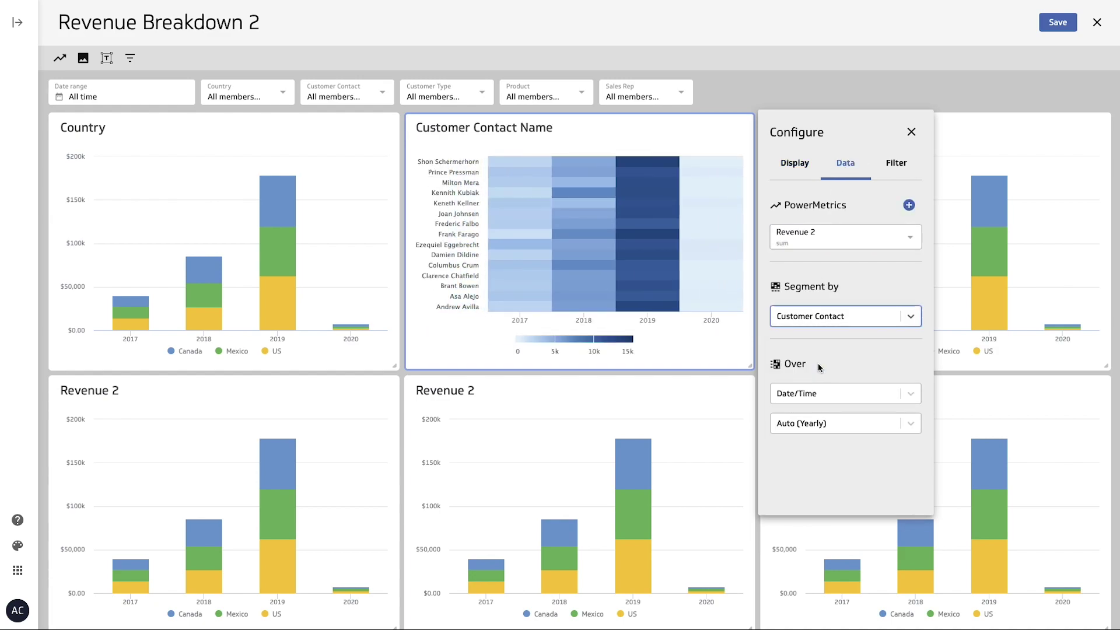
pyautogui.click(911, 131)
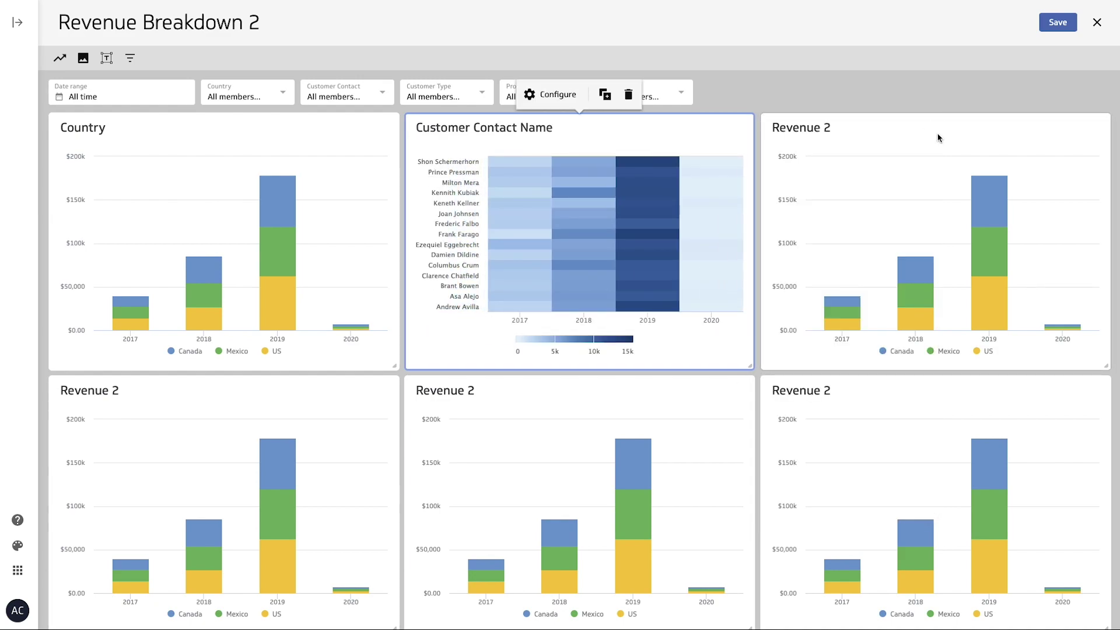
# Step: Title the last Revenue 2 chart in the upper row "Sales Rep" and display it as a line chart
pyautogui.click(907, 138)
pyautogui.click(907, 93)
pyautogui.click(707, 235)
pyautogui.write('Sales Rep')
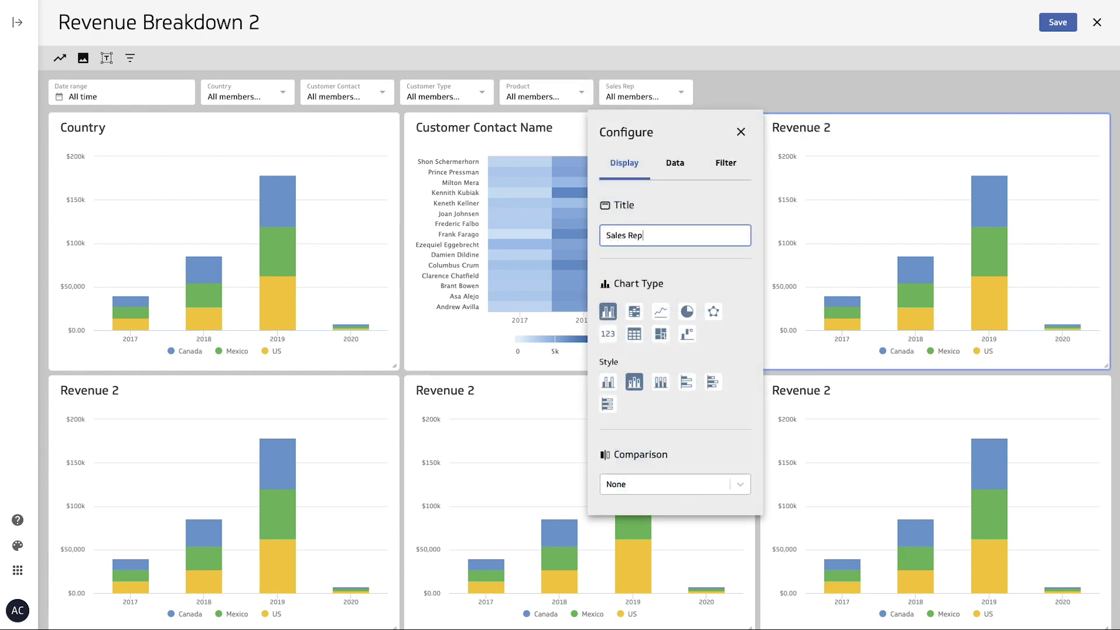
pyautogui.click(660, 312)
# Step: Segment the Sales Rep line chart by Sales Rep and set its comparison to vs. previous period
pyautogui.click(675, 163)
pyautogui.click(654, 316)
pyautogui.click(652, 453)
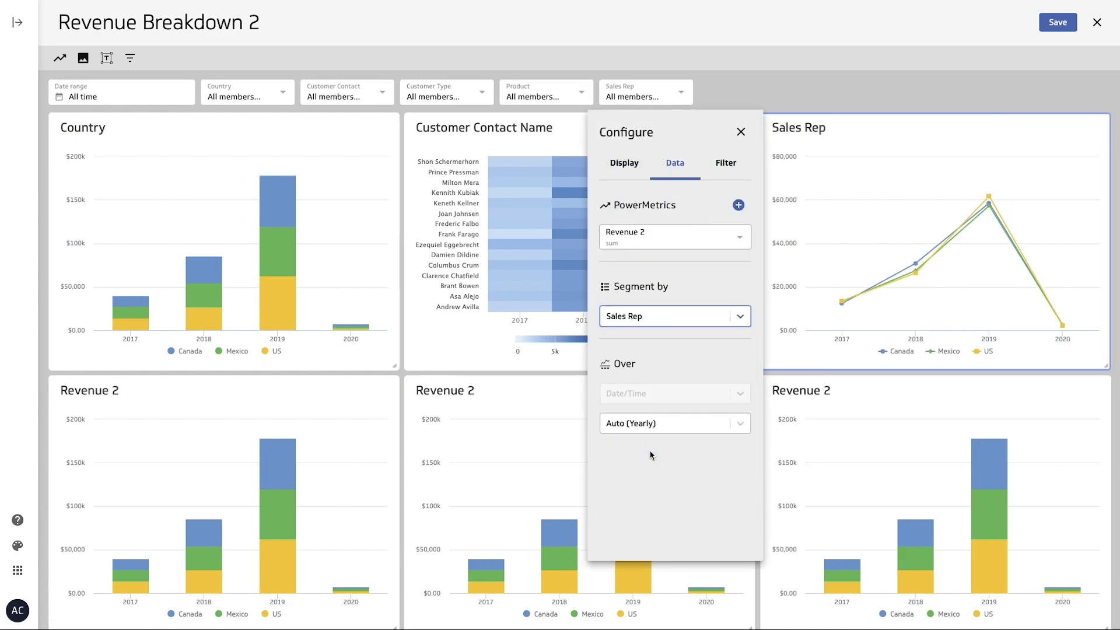
pyautogui.click(624, 162)
pyautogui.click(671, 483)
pyautogui.click(670, 532)
# Step: Display the first Revenue 2 chart in the lower row as a table and title it "Customer Type"
pyautogui.click(267, 405)
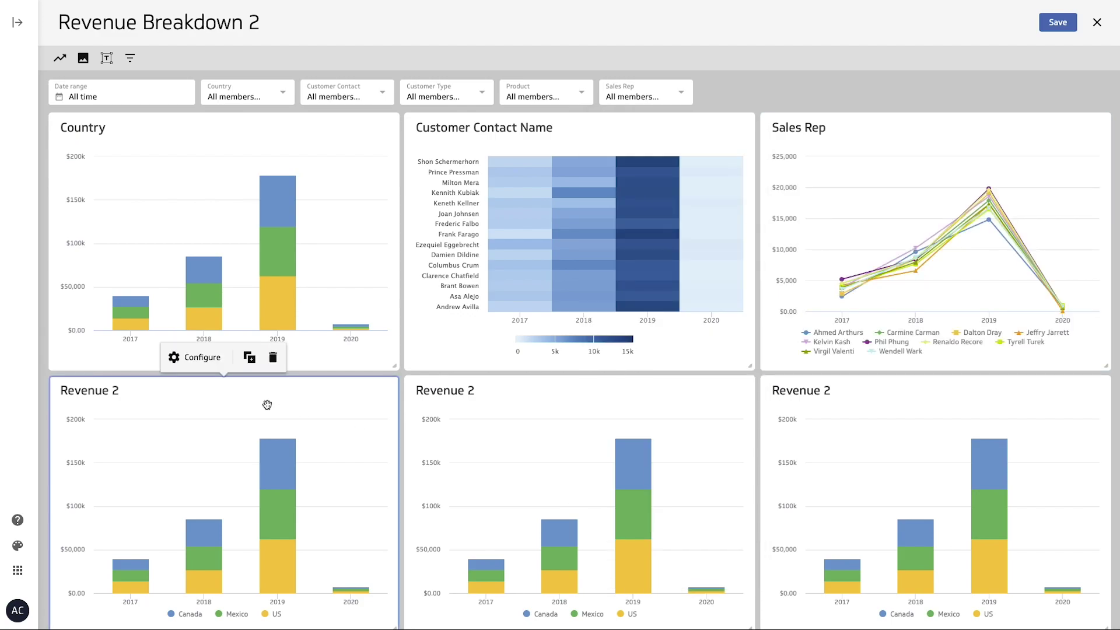
pyautogui.click(200, 357)
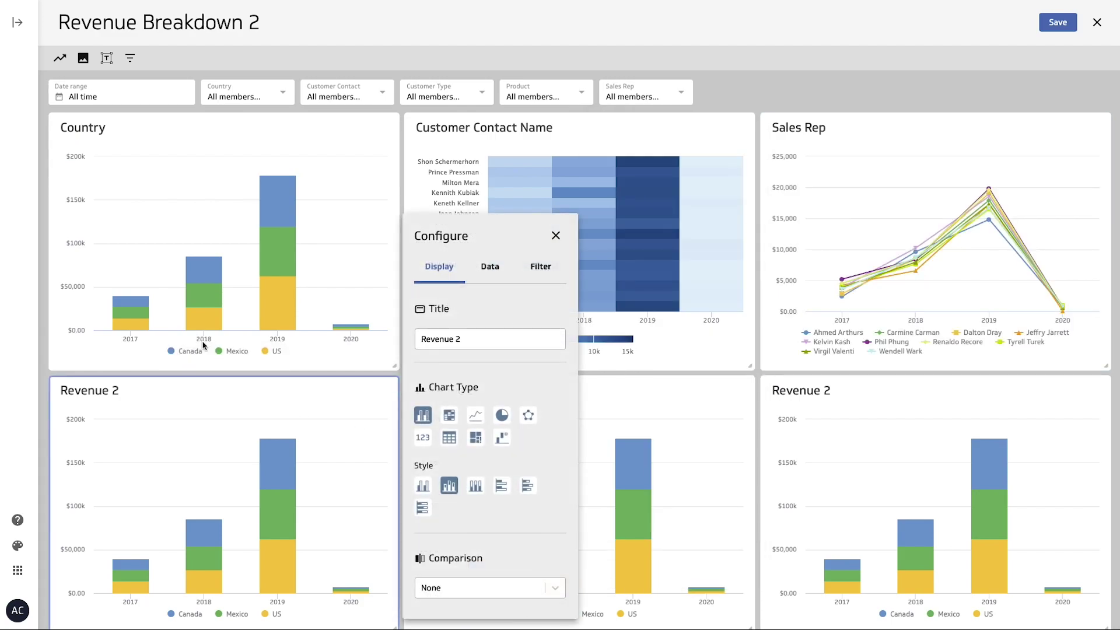
pyautogui.click(447, 436)
pyautogui.tripleClick(466, 339)
pyautogui.write('Customer Type')
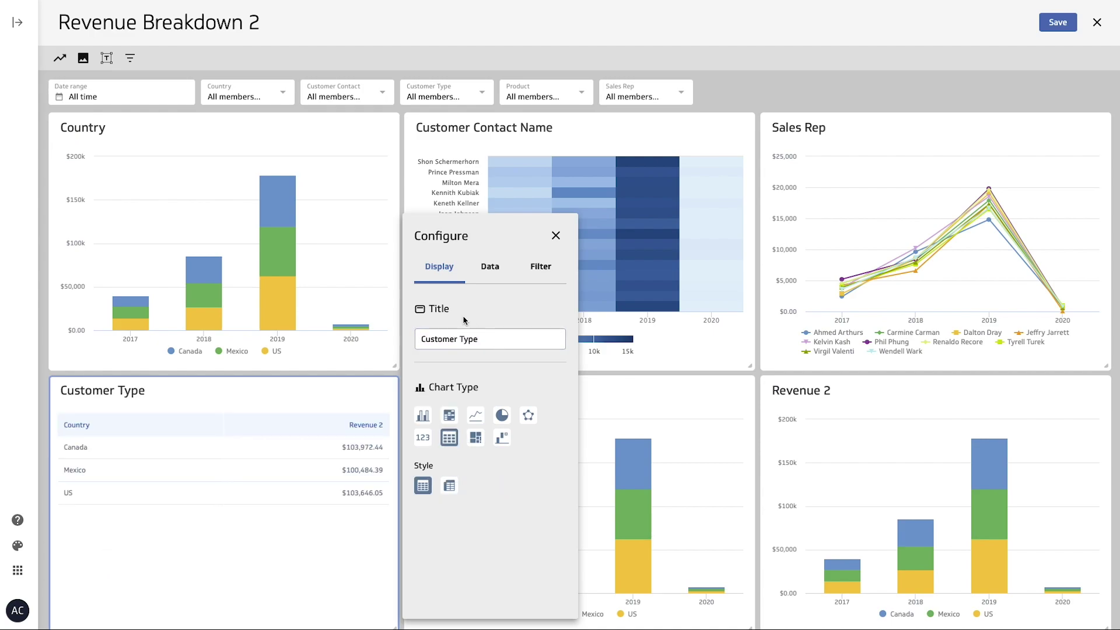
# Step: Replace the Country segment of the Customer Type table with Customer Type
pyautogui.click(490, 266)
pyautogui.click(460, 419)
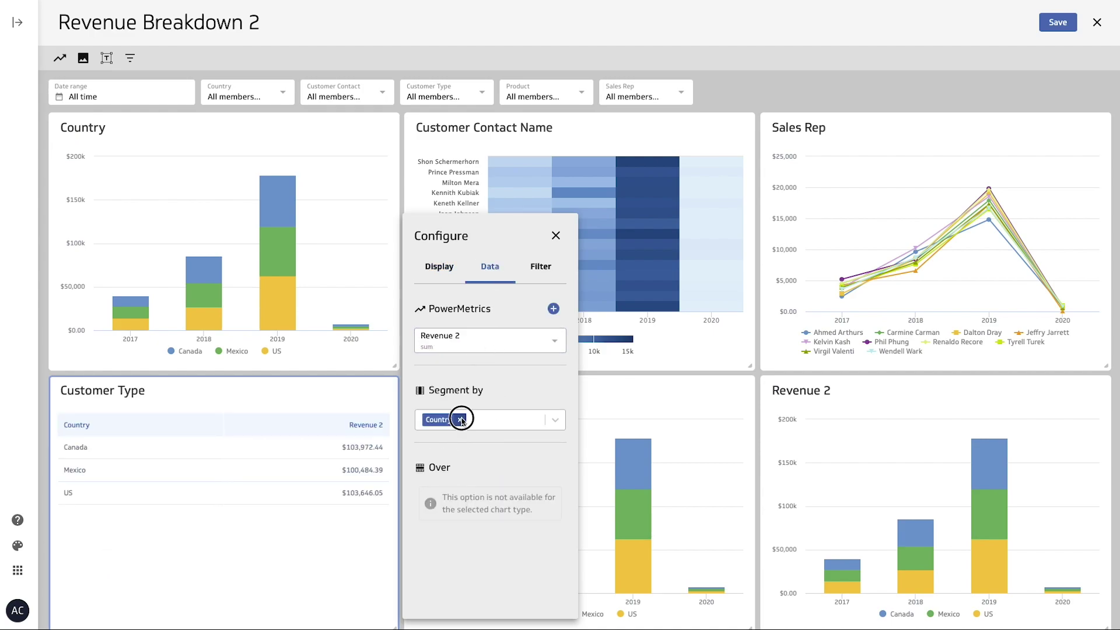
pyautogui.click(508, 510)
pyautogui.click(555, 235)
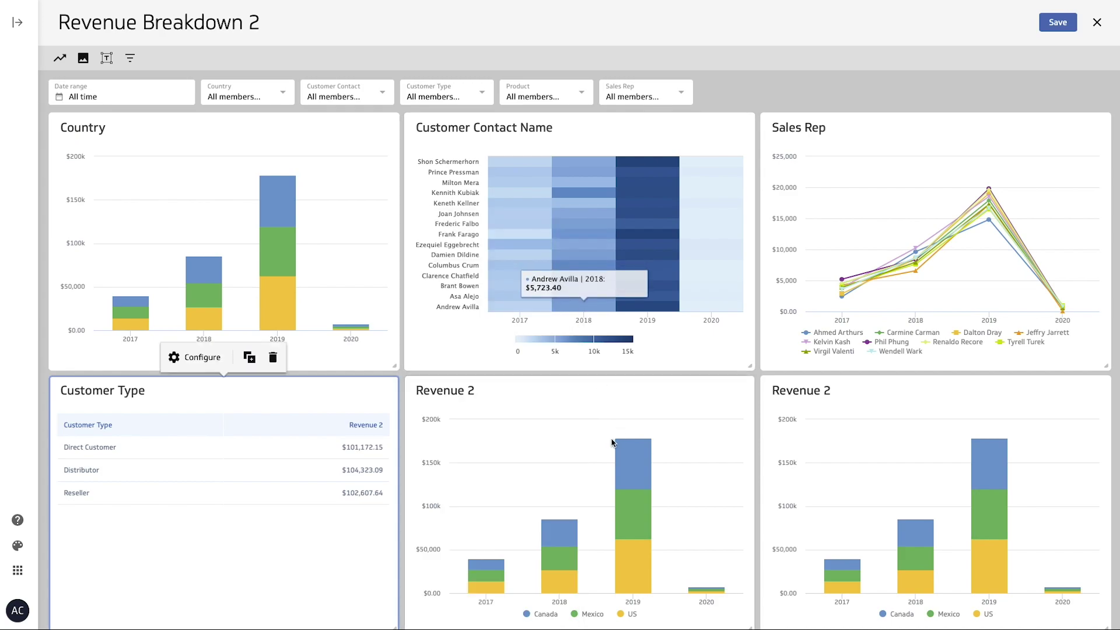
# Step: Title the middle Revenue 2 chart in the lower row "Total" and display it as a single number
pyautogui.click(587, 402)
pyautogui.click(550, 357)
pyautogui.tripleClick(845, 339)
pyautogui.write('Total')
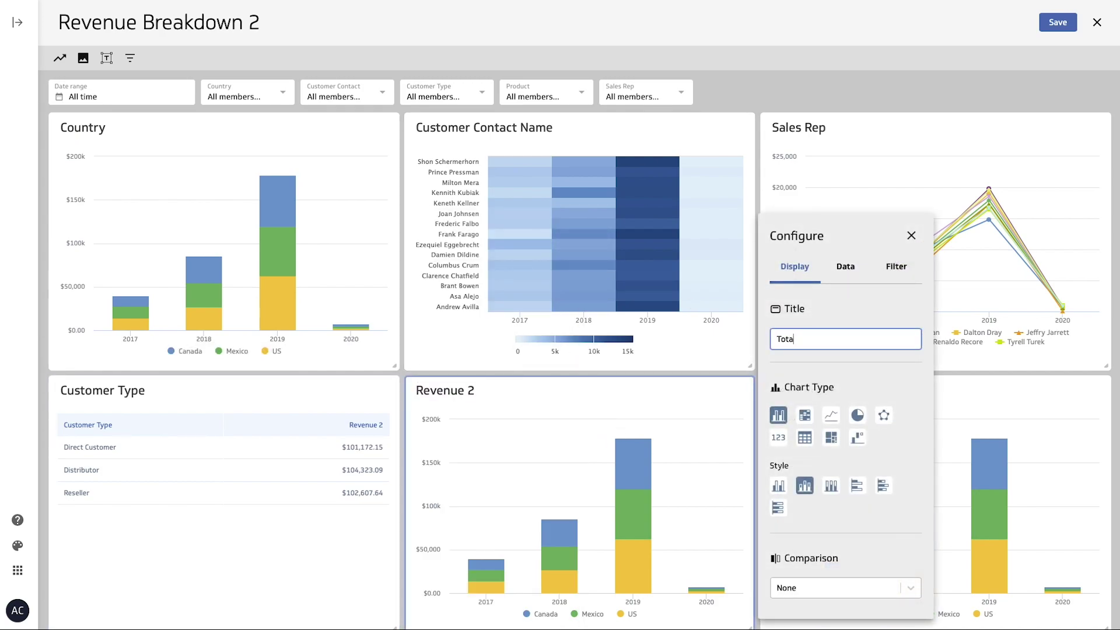
pyautogui.click(778, 438)
pyautogui.click(845, 266)
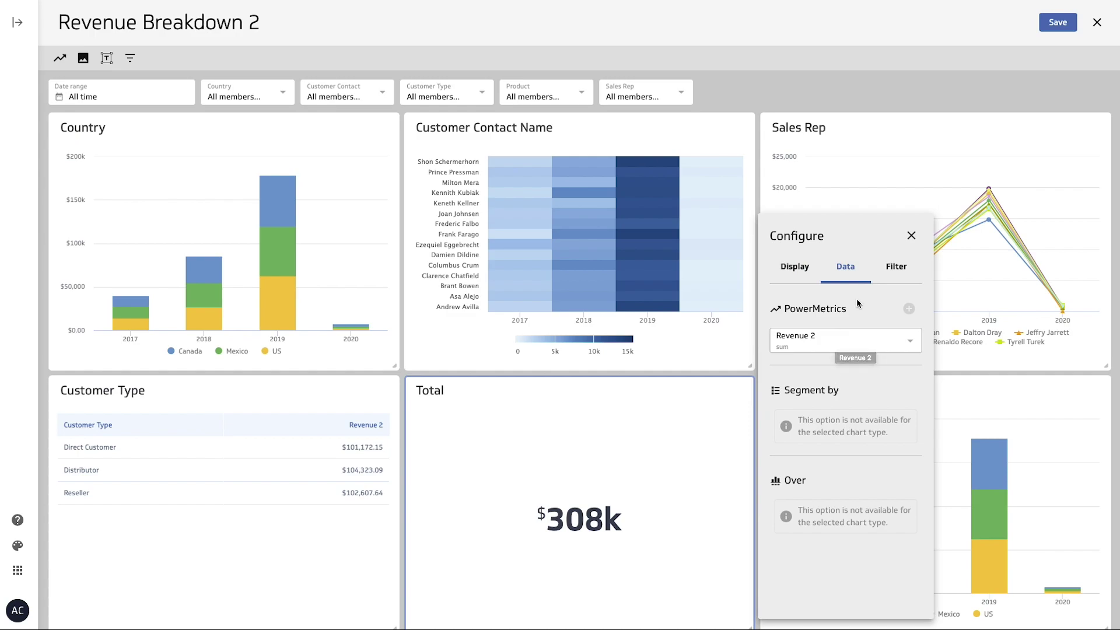
pyautogui.click(911, 235)
# Step: Title the remaining Revenue 2 chart "Product" and display it as a pie chart
pyautogui.click(839, 396)
pyautogui.click(903, 363)
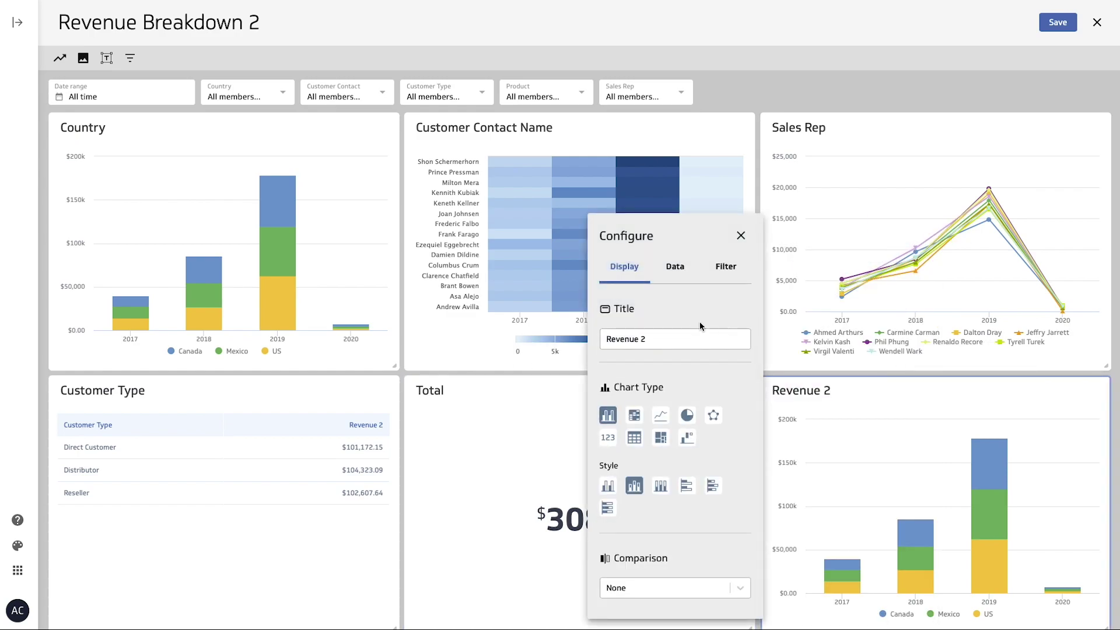
pyautogui.moveTo(641, 340); pyautogui.dragTo(659, 334)
pyautogui.hotkey('ctrl', 'a')
pyautogui.write('Product')
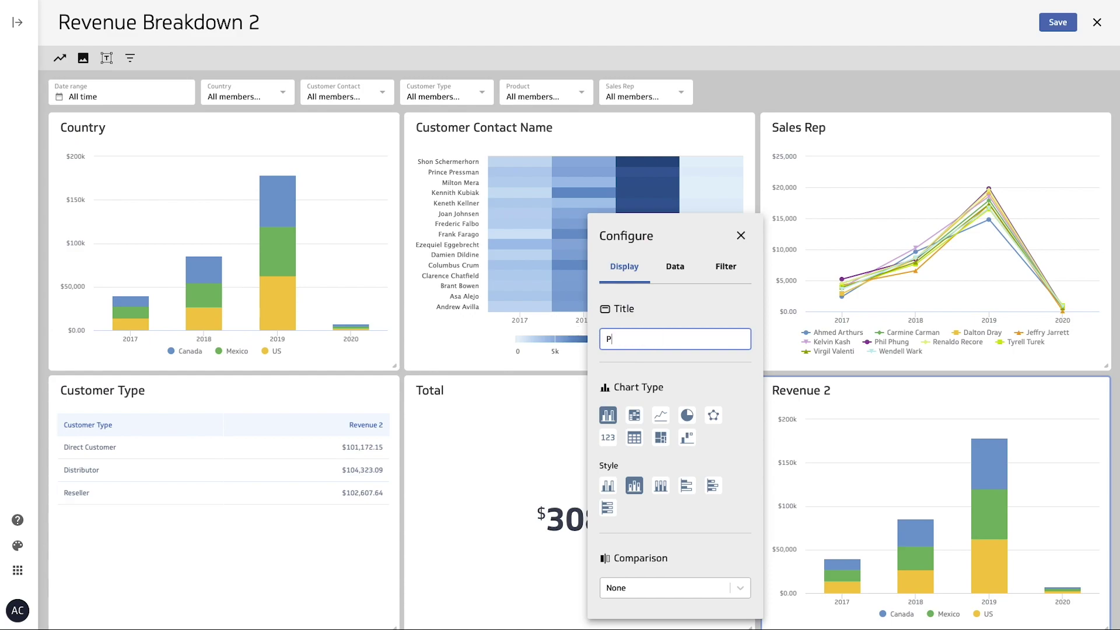
pyautogui.click(687, 415)
# Step: Segment the Product pie chart by Product
pyautogui.click(671, 274)
pyautogui.click(665, 420)
pyautogui.click(652, 513)
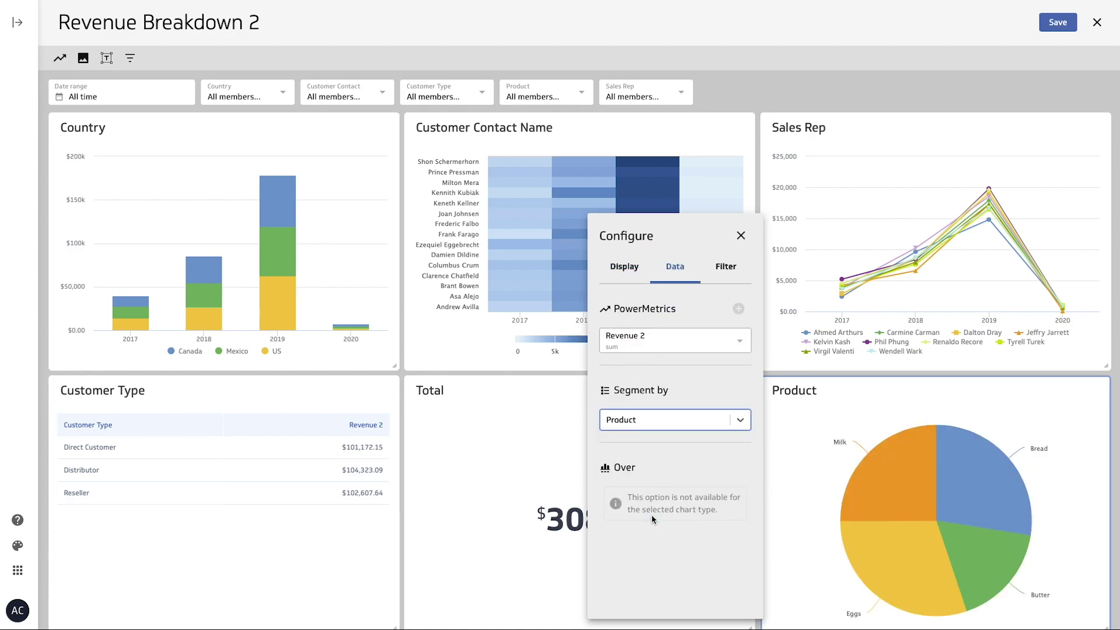
pyautogui.click(741, 235)
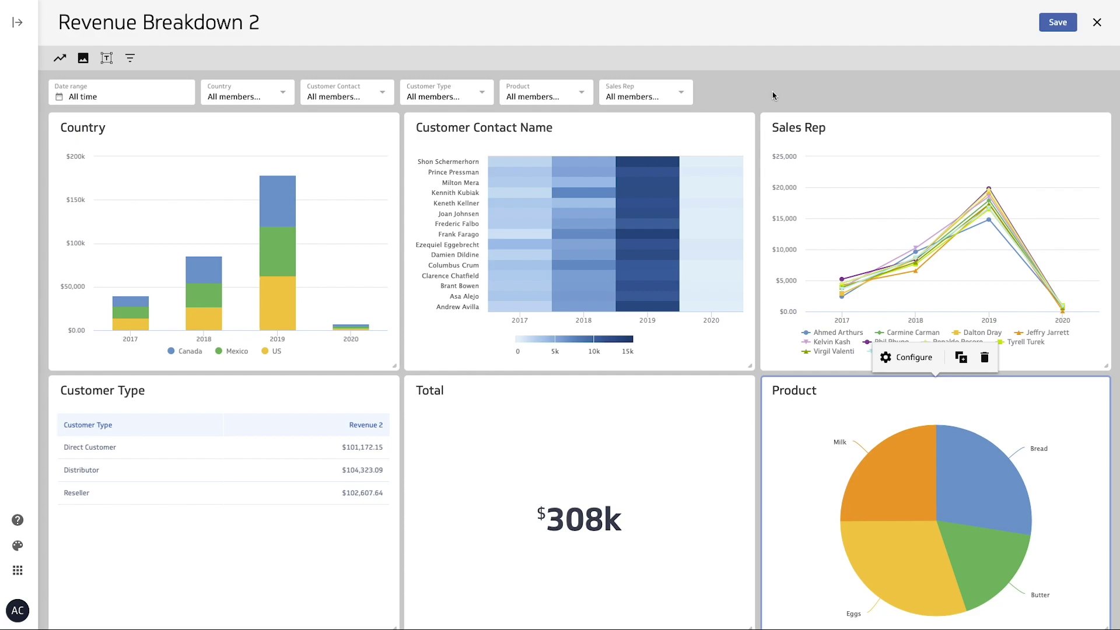
# Step: Review the display and data settings of the Sales Rep line chart
pyautogui.click(852, 130)
pyautogui.click(913, 95)
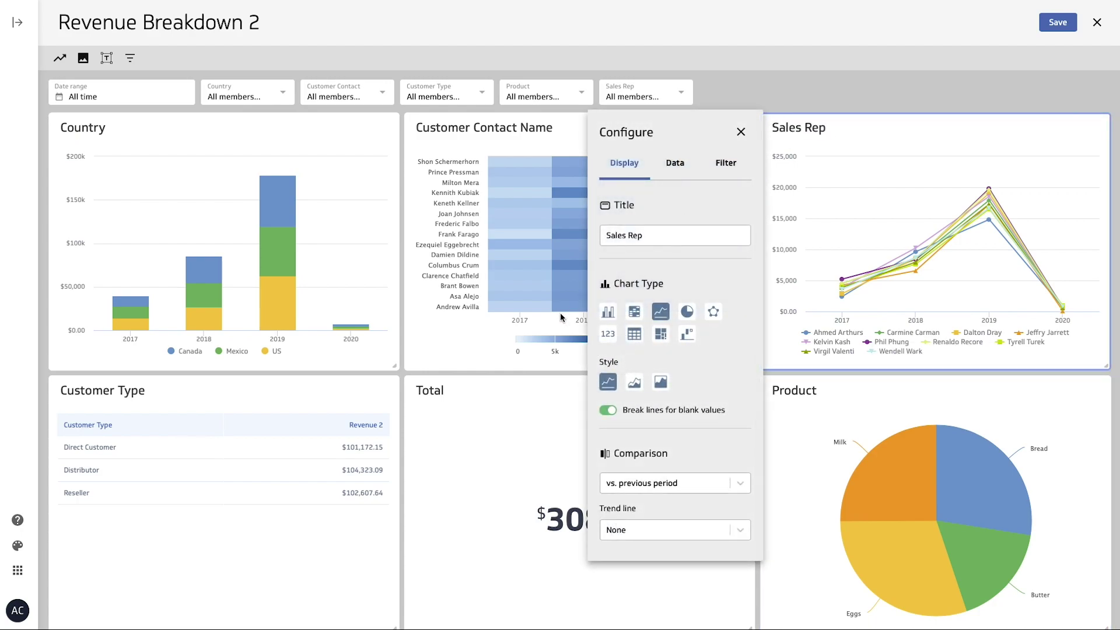
pyautogui.click(674, 164)
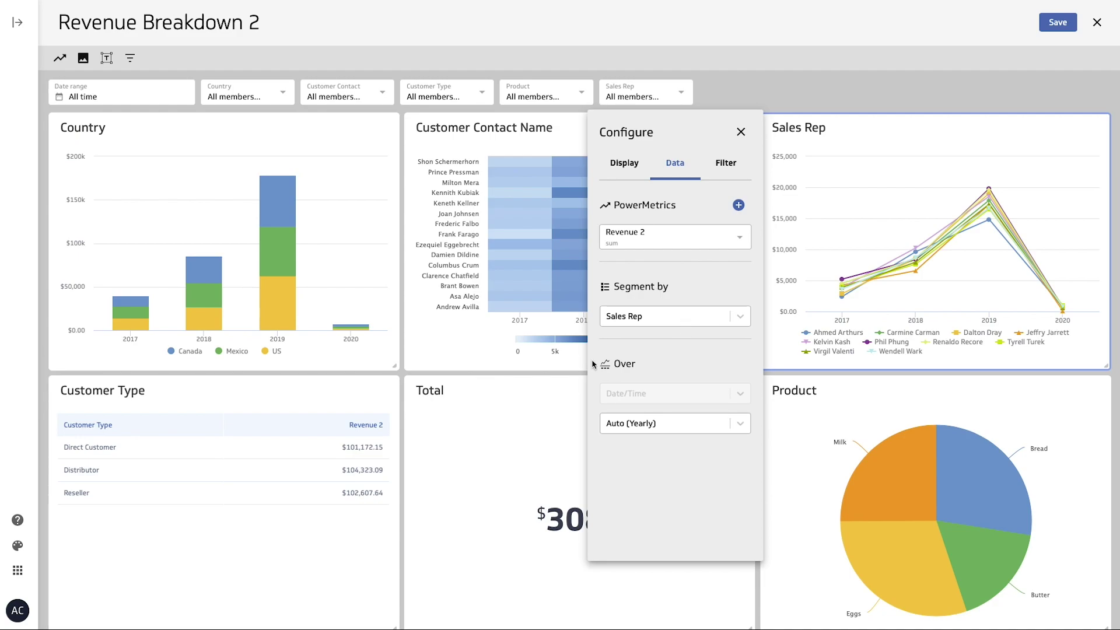
pyautogui.click(824, 98)
pyautogui.click(824, 94)
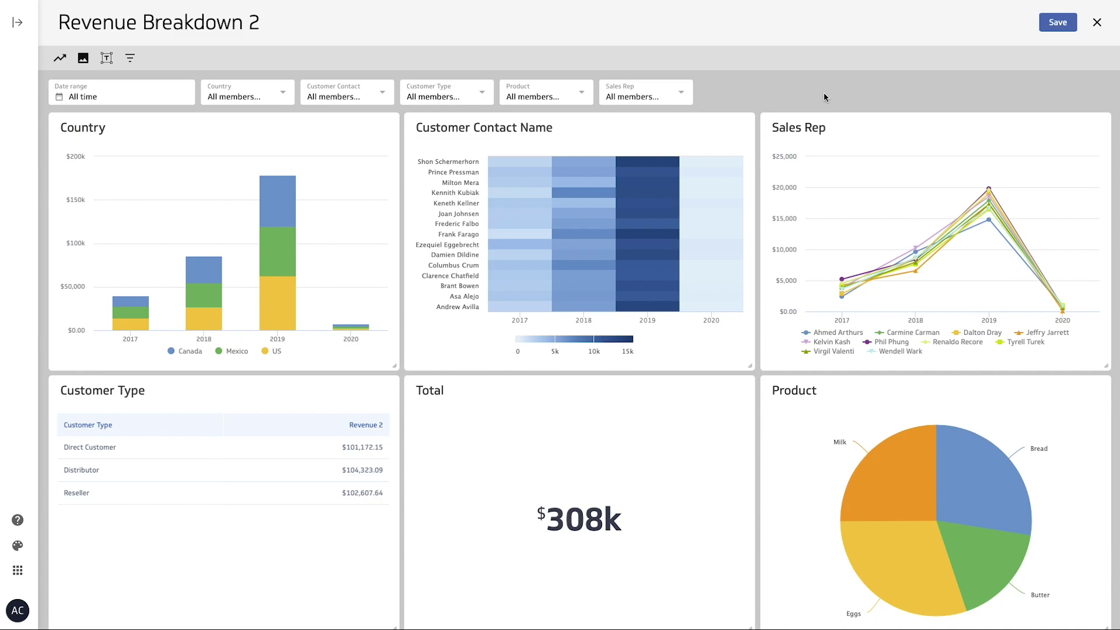
# Step: Widen the Country chart across two columns and place the Customer Contact Name heat map beside it at matching height
pyautogui.moveTo(422, 368); pyautogui.dragTo(748, 350)
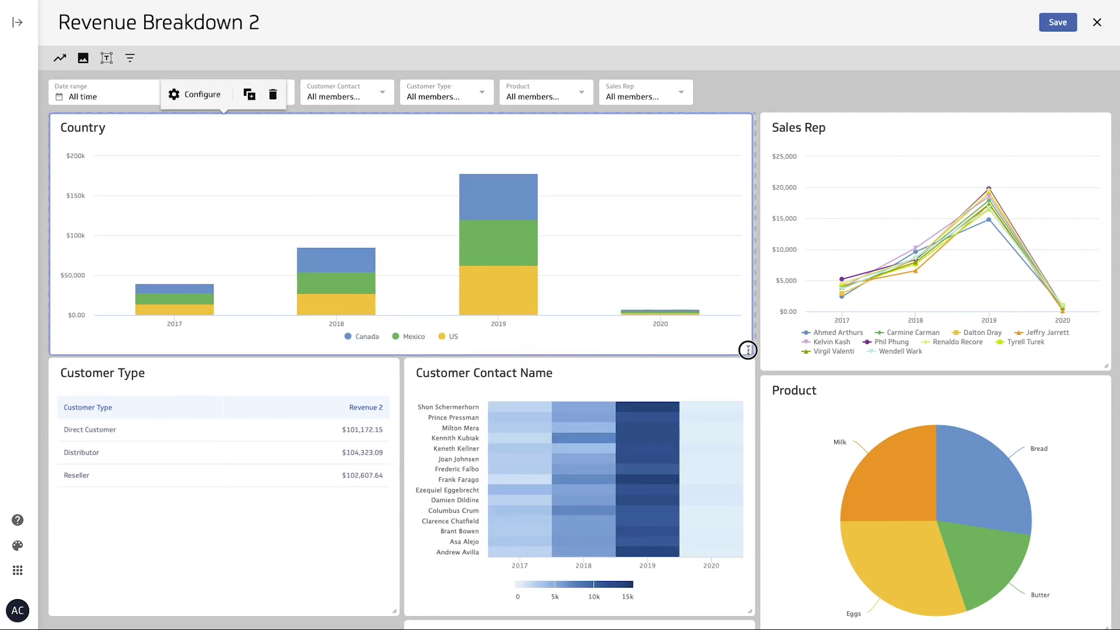
pyautogui.moveTo(637, 359); pyautogui.dragTo(1055, 187)
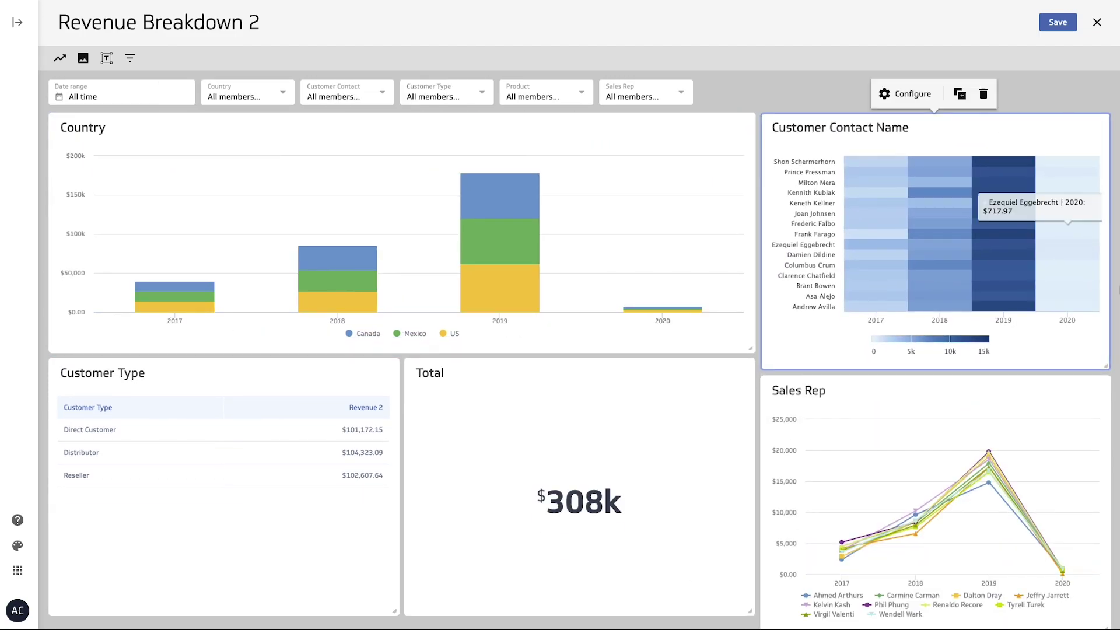
pyautogui.moveTo(1102, 366); pyautogui.dragTo(1105, 350)
# Step: Move the Sales Rep chart directly below the Country chart and widen it
pyautogui.moveTo(825, 403); pyautogui.dragTo(130, 358)
pyautogui.moveTo(395, 610); pyautogui.dragTo(513, 579)
# Step: Move the Customer Type table beside the Sales Rep chart and resize it narrower, to the same height
pyautogui.scroll(-2, 600, 513)
pyautogui.moveTo(274, 508); pyautogui.dragTo(412, 465)
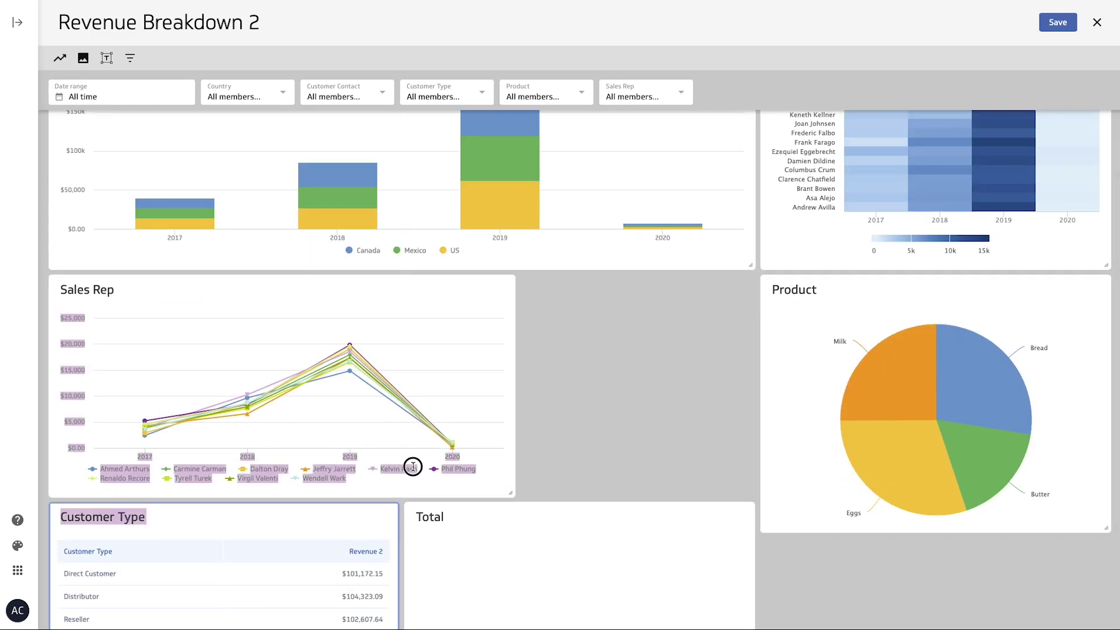
pyautogui.moveTo(380, 500); pyautogui.dragTo(865, 280)
pyautogui.moveTo(872, 531); pyautogui.dragTo(800, 500)
pyautogui.moveTo(746, 280); pyautogui.dragTo(727, 279)
pyautogui.moveTo(778, 493); pyautogui.dragTo(622, 488)
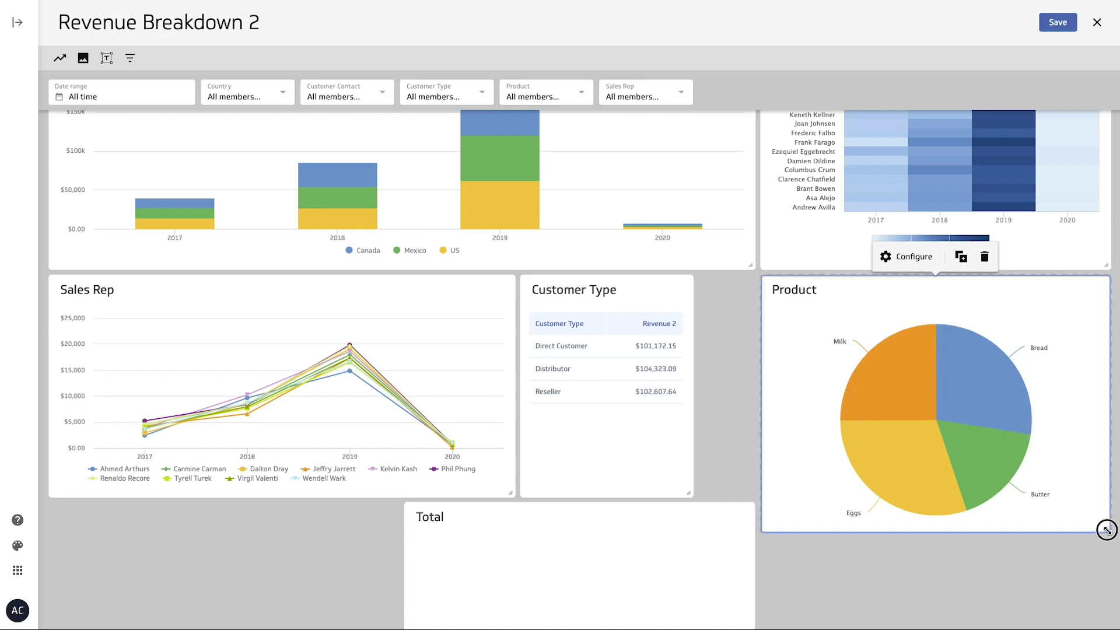
# Step: Shrink the Product chart, move it to the far end of the second row, and fit the Total beside it at matching height
pyautogui.moveTo(1107, 525); pyautogui.dragTo(992, 488)
pyautogui.moveTo(838, 277); pyautogui.dragTo(951, 278)
pyautogui.moveTo(544, 506); pyautogui.dragTo(813, 281)
pyautogui.moveTo(1101, 529); pyautogui.dragTo(852, 569)
# Step: Shorten the Customer Type table and Sales Rep chart to match the height of the other second-row charts, and save the dashboard
pyautogui.click(687, 579)
pyautogui.moveTo(687, 579); pyautogui.dragTo(687, 570)
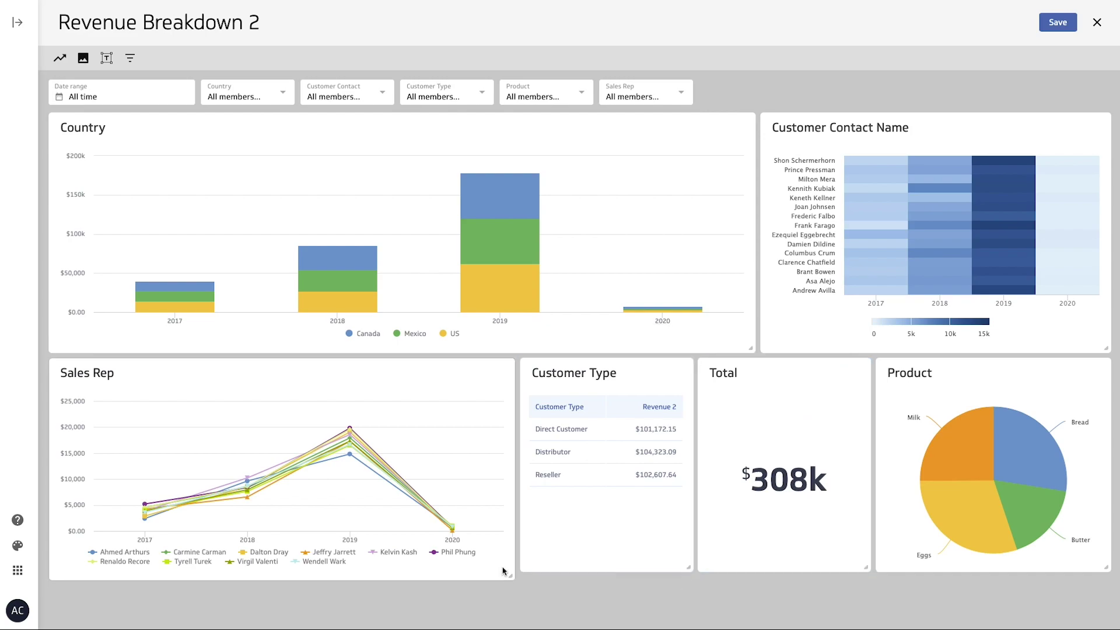
pyautogui.moveTo(510, 576); pyautogui.dragTo(509, 568)
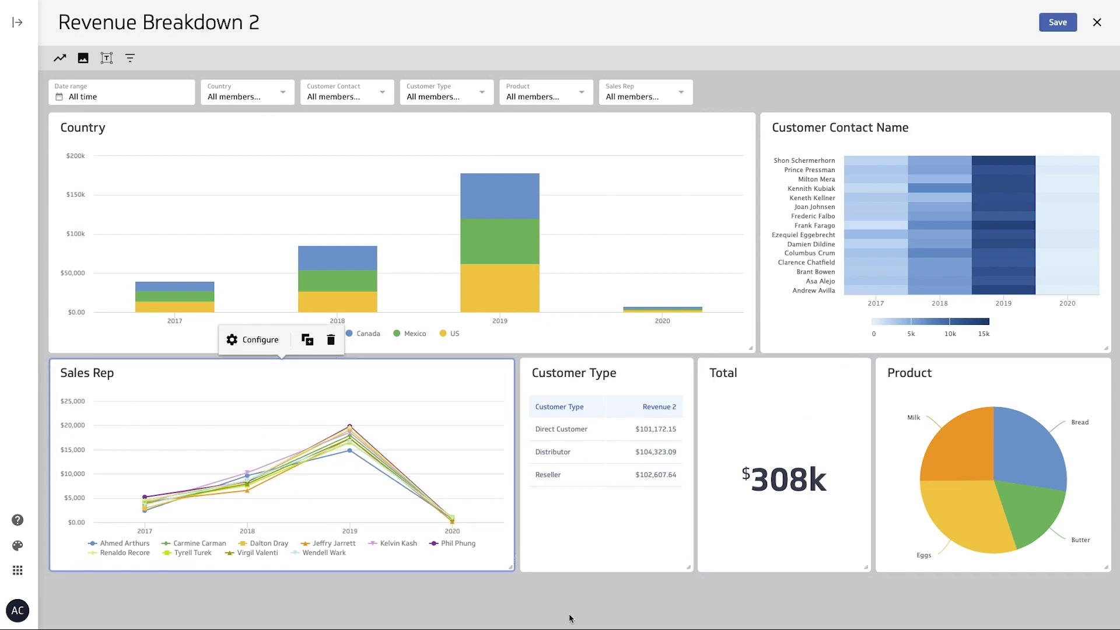
pyautogui.click(1057, 22)
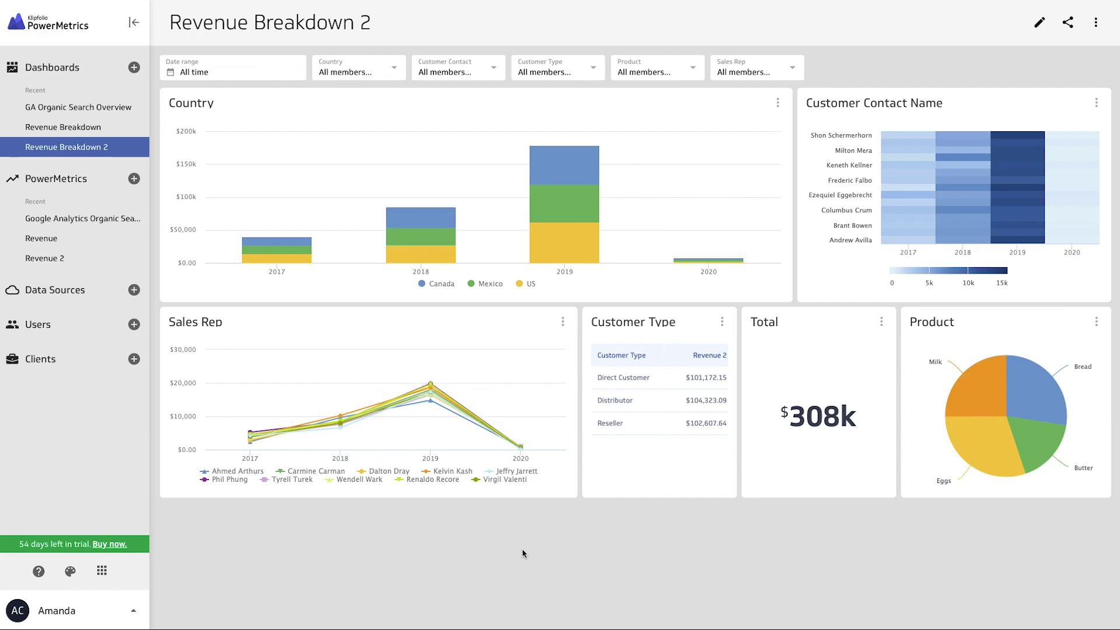
# Step: Filter the dashboard to the Last 30 days and to include only Canada in the Country filter
pyautogui.click(238, 76)
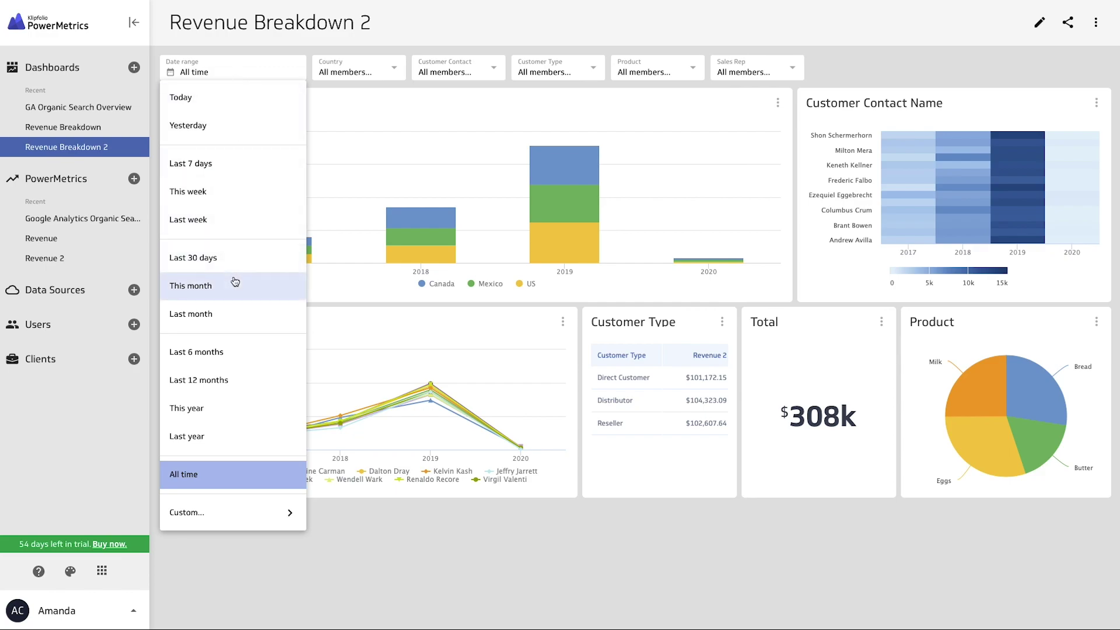
pyautogui.click(233, 251)
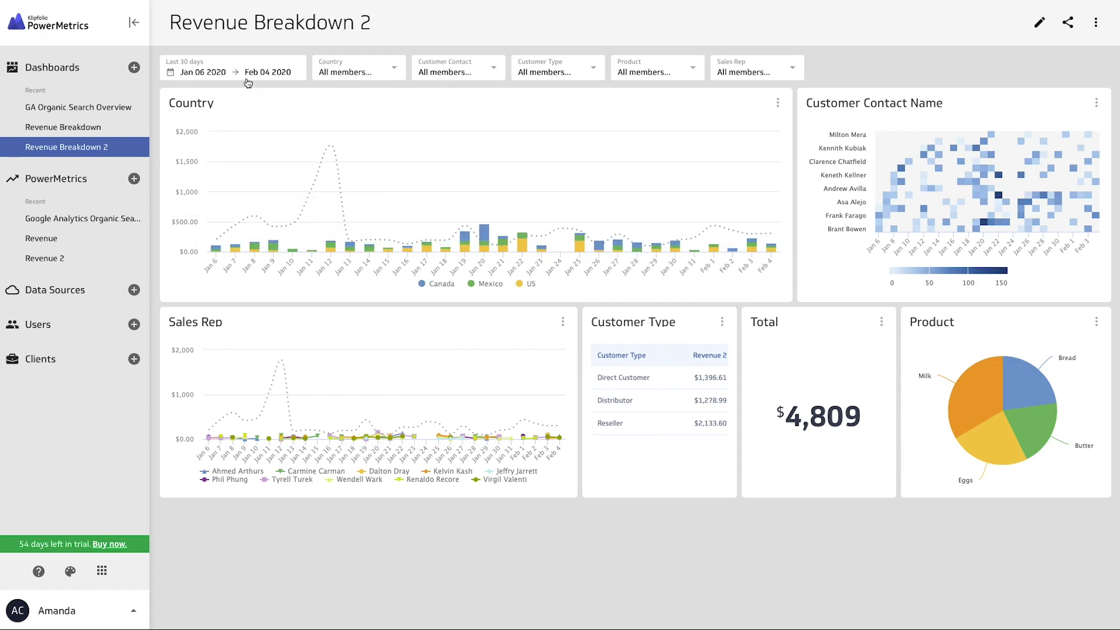
pyautogui.click(386, 66)
pyautogui.click(315, 174)
pyautogui.click(410, 255)
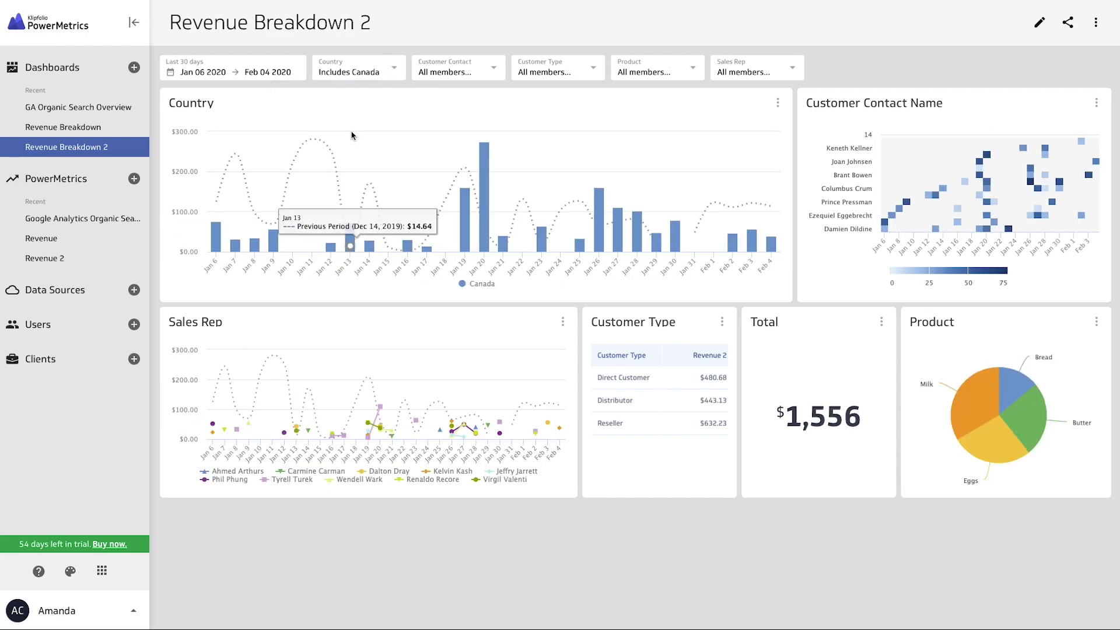
# Step: Clear the Country filter and set the dashboard's date range to This month
pyautogui.click(352, 71)
pyautogui.click(368, 256)
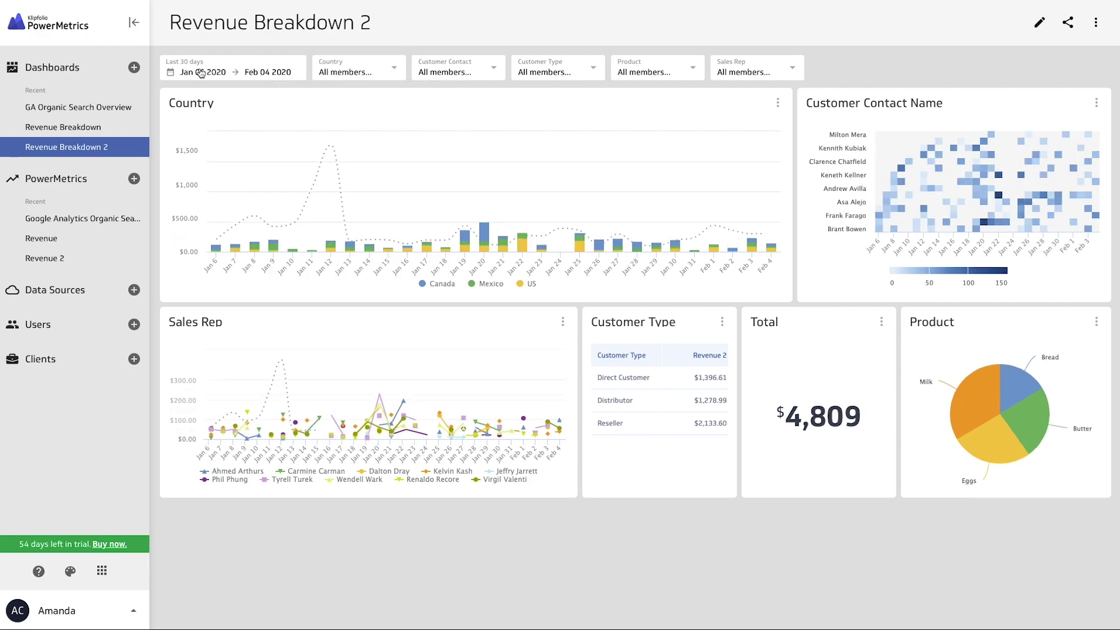
pyautogui.click(201, 72)
pyautogui.click(228, 286)
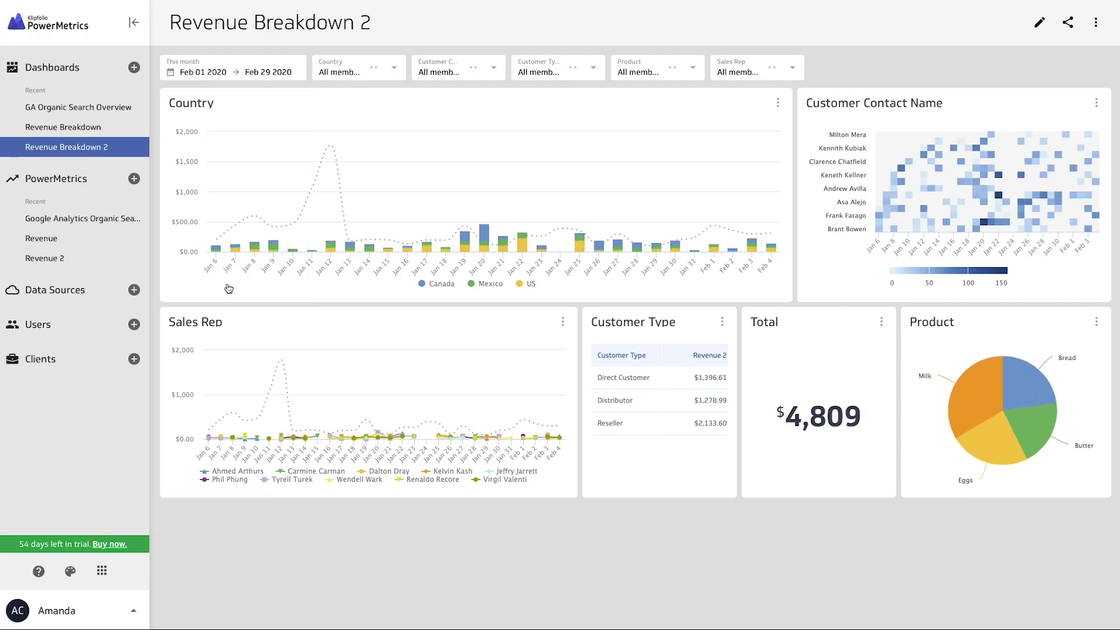
# Step: Filter the dashboard to include only the first listed sales rep
pyautogui.click(769, 71)
pyautogui.click(725, 174)
pyautogui.click(819, 307)
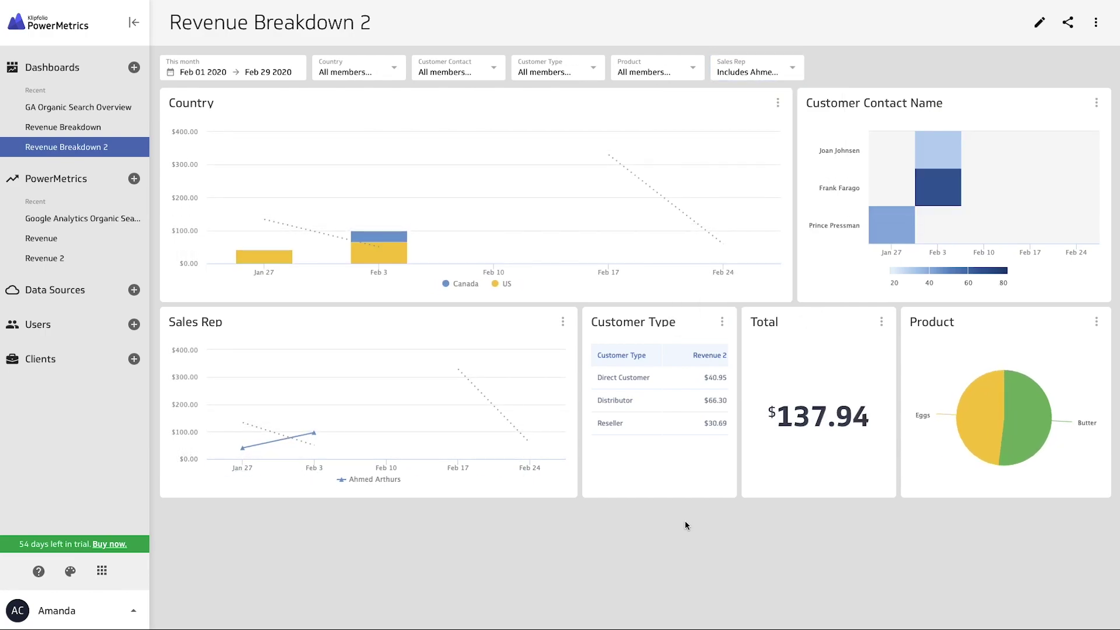
# Step: Clear the Sales Rep filter and reset the dashboard's date range to All time
pyautogui.click(748, 76)
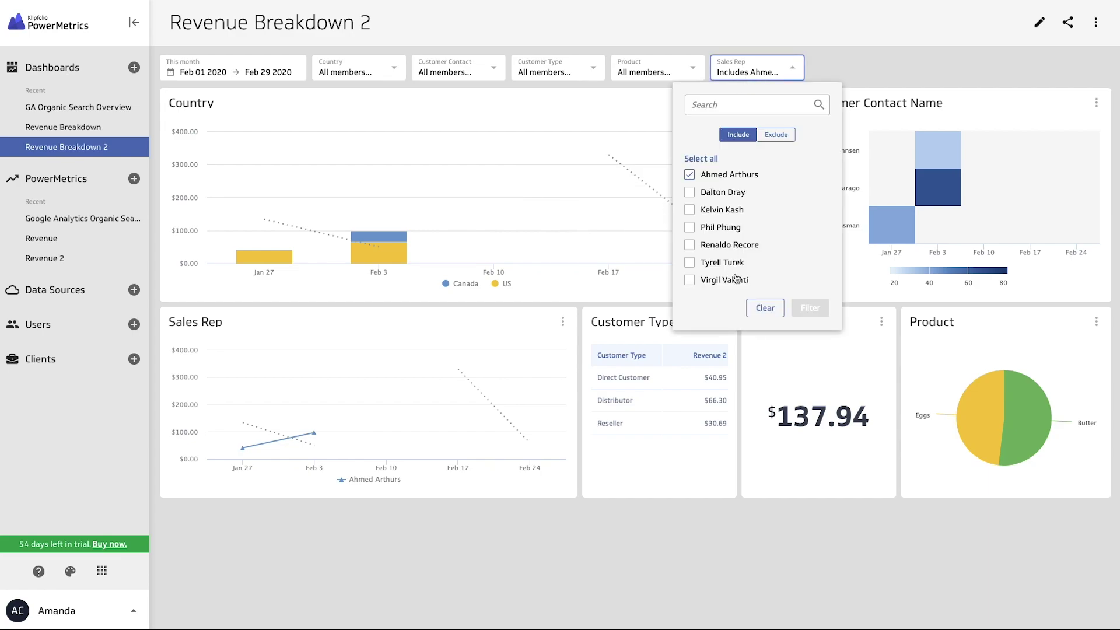
pyautogui.click(765, 307)
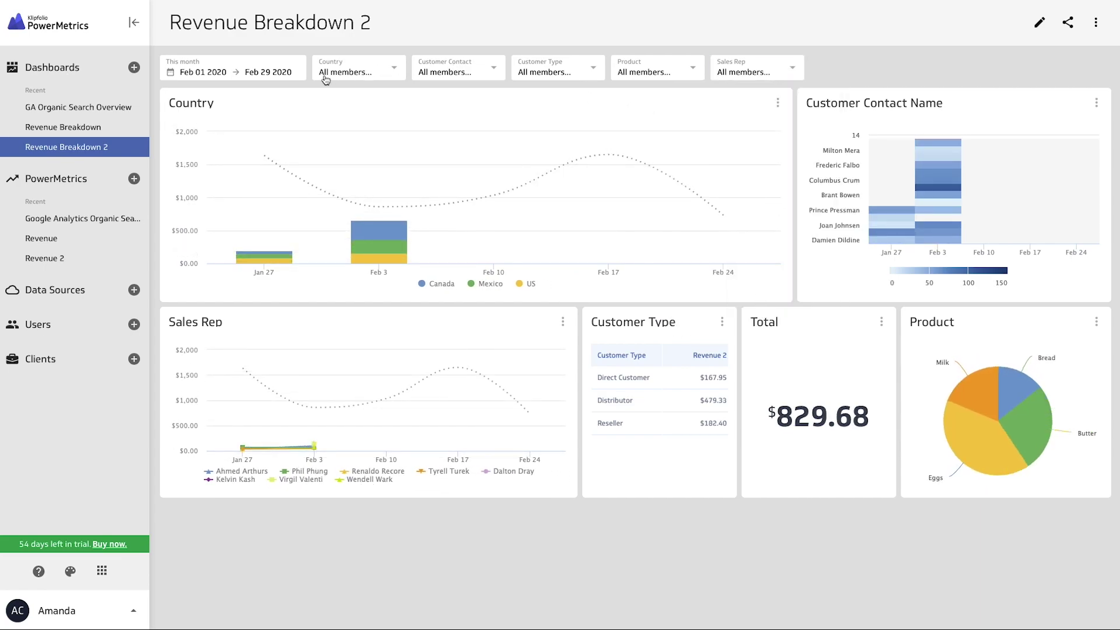
pyautogui.click(277, 70)
pyautogui.click(237, 483)
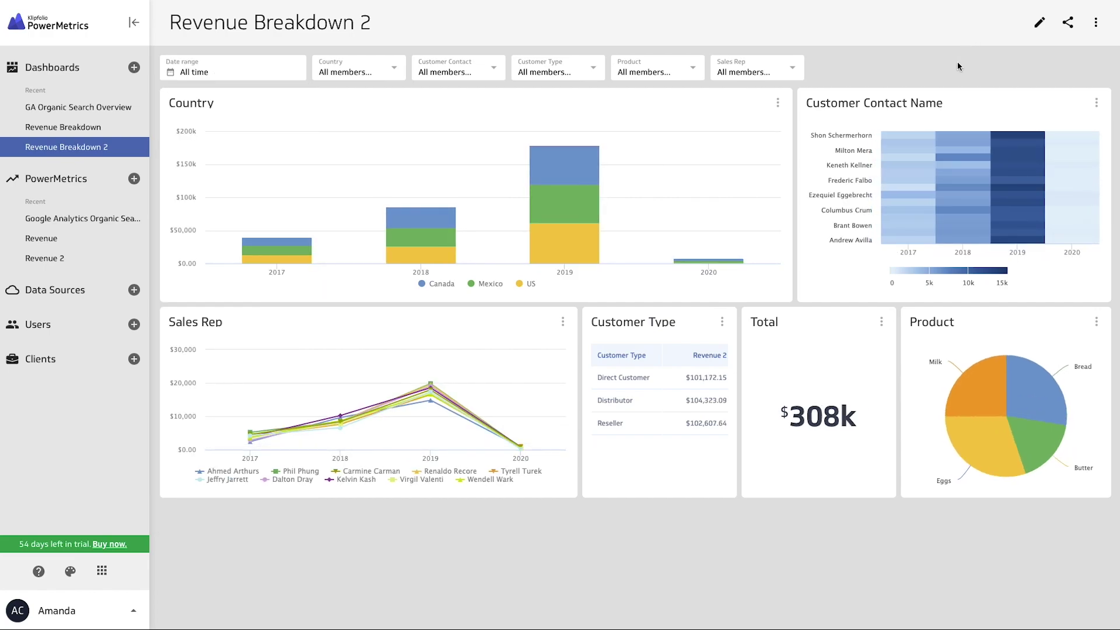